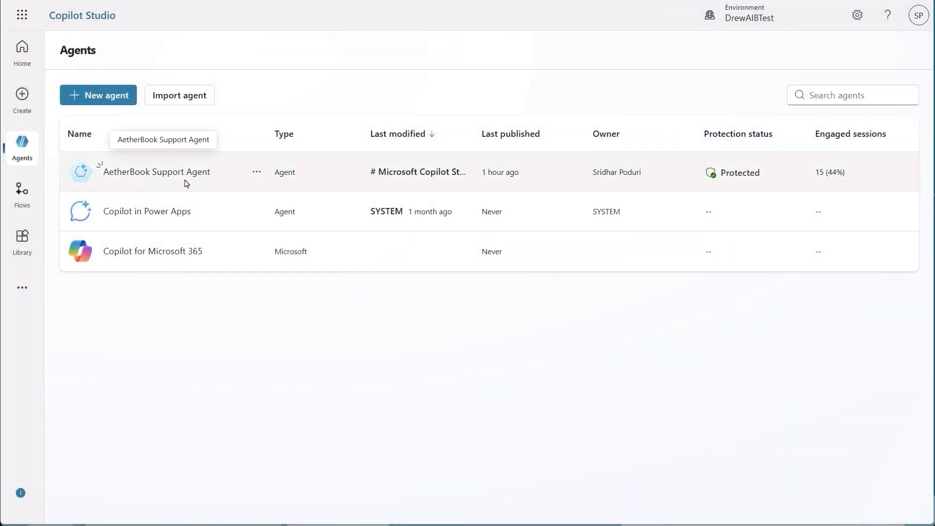
Open the AetherBook Support Agent, close its test pane, and review its Product Lineup.docx knowledge source and overview.
left_click(179, 173)
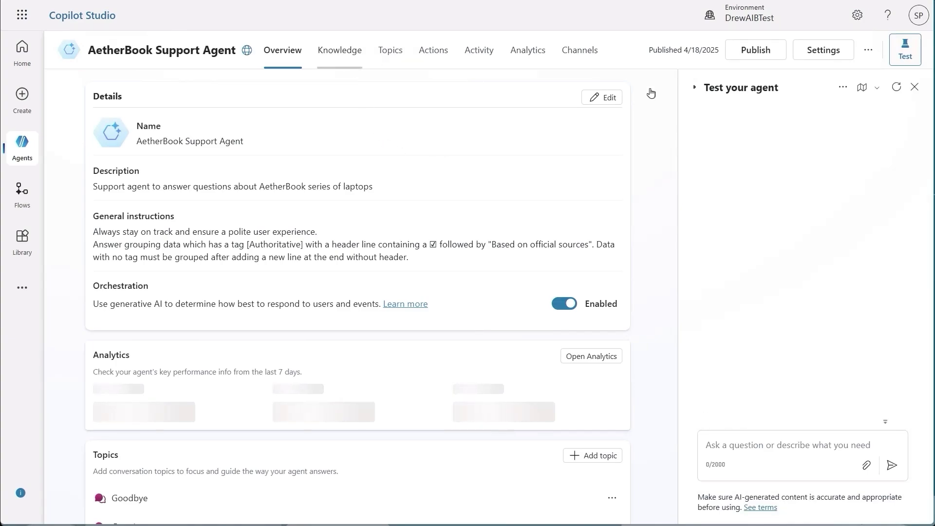
left_click(915, 87)
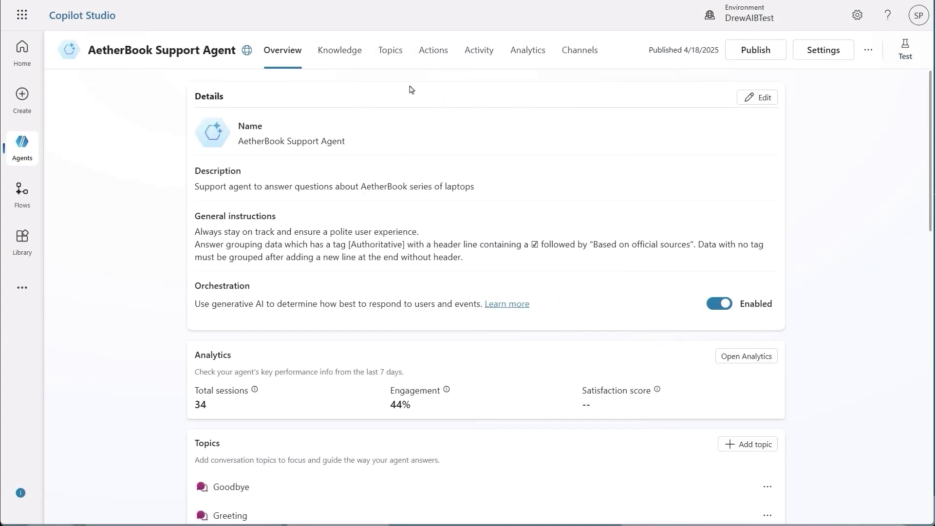
left_click(352, 55)
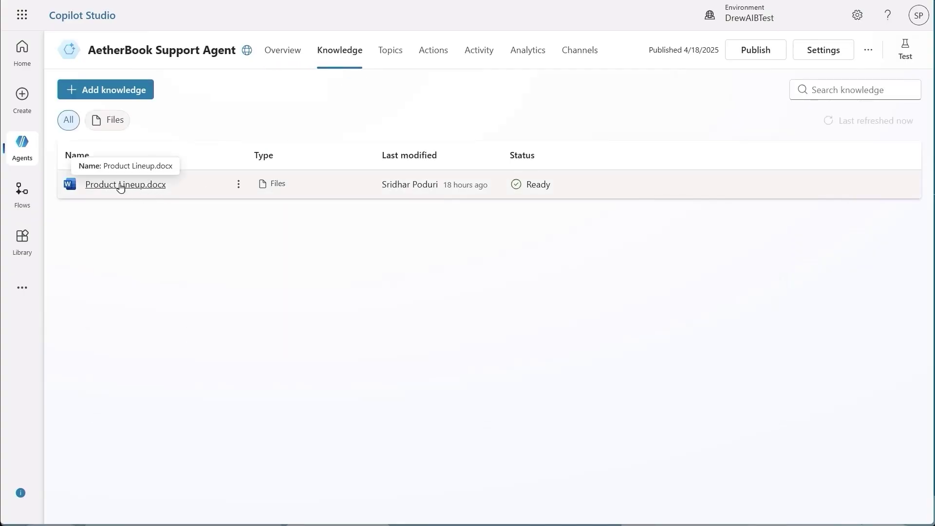
left_click(292, 60)
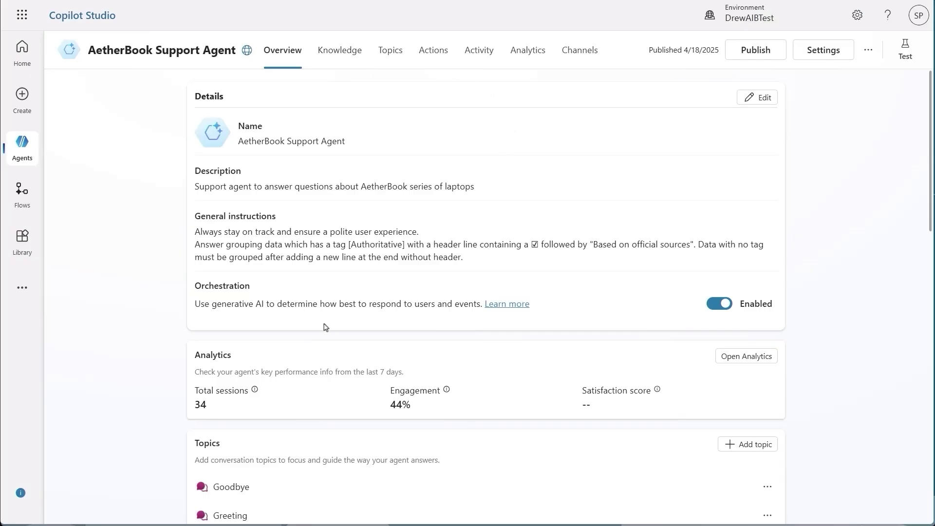
scroll(334, 354, "down", 10)
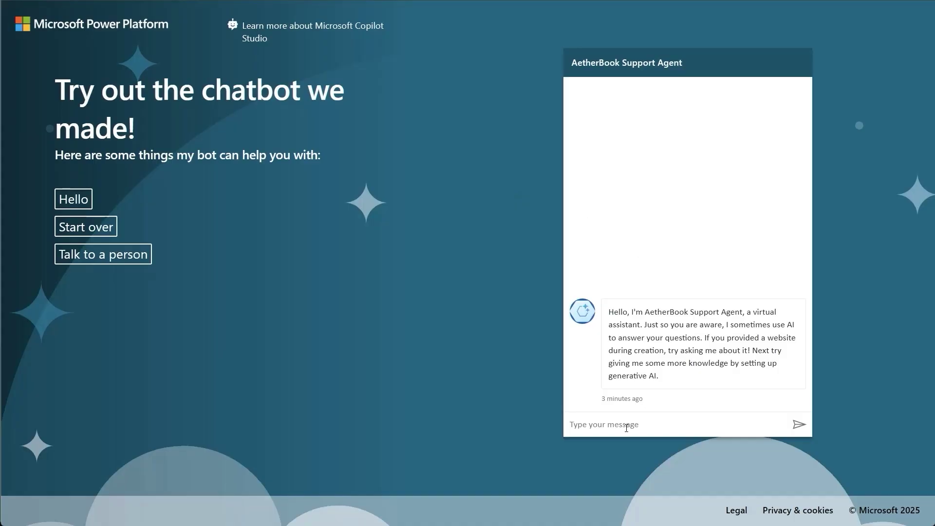
Ask the demo chat 'Hey what models are available from AetherBook?' and read the reply.
type("Hey what models are available f")
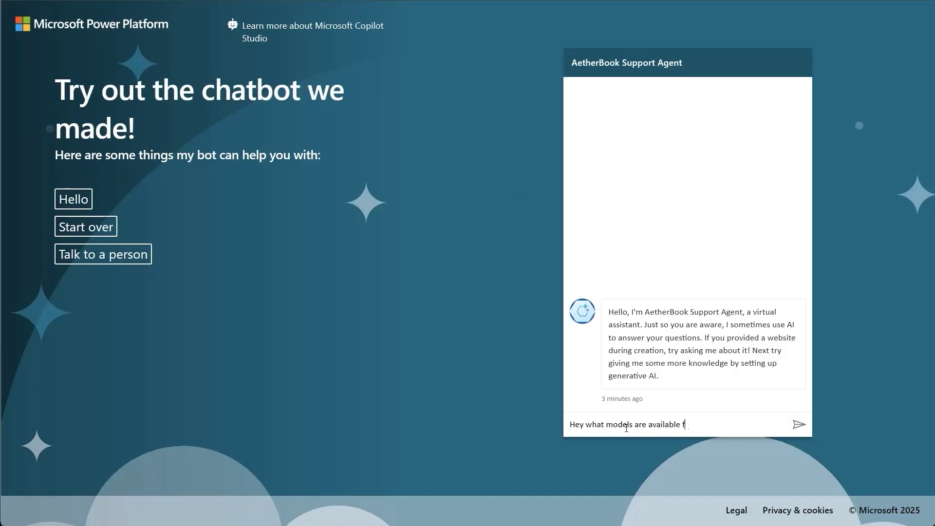
type("rom AetherBook?")
key("Return")
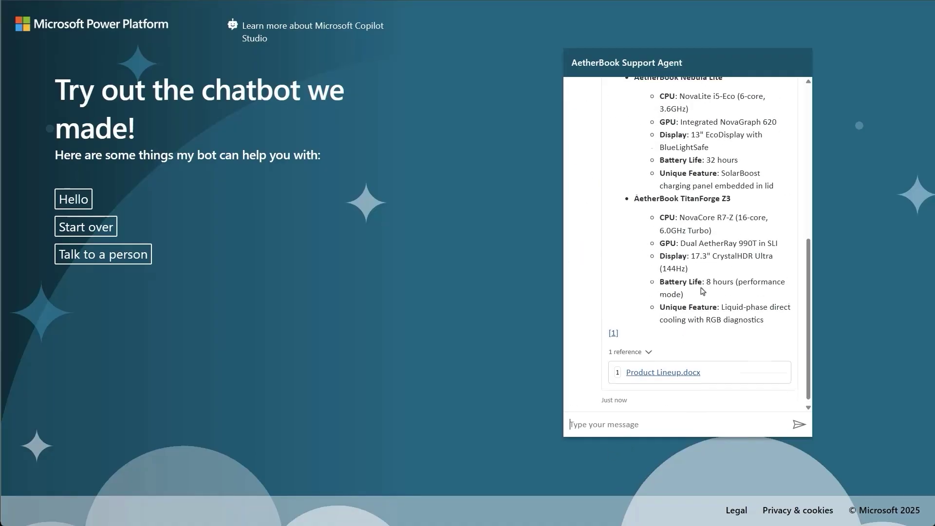
scroll(702, 291, "up", 6)
scroll(701, 291, "down", 3)
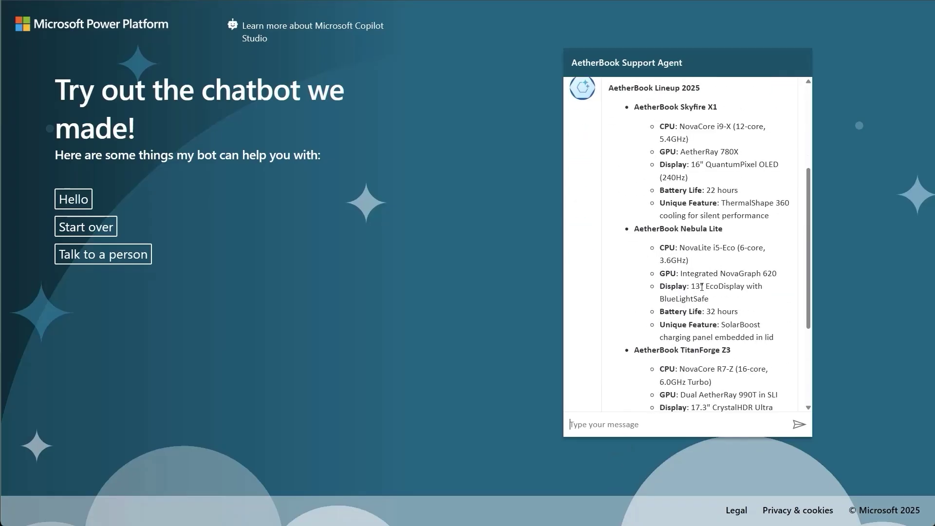
scroll(702, 287, "down", 3)
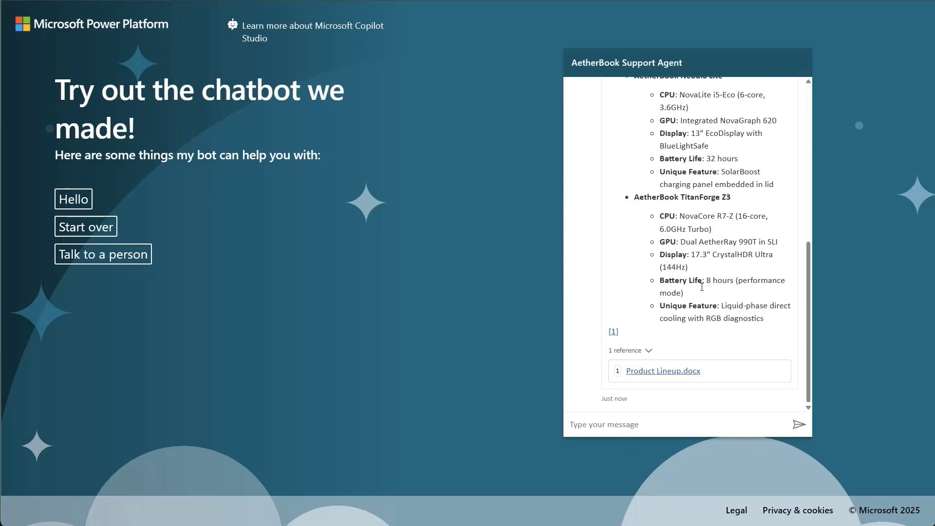
Follow up with 'which of these models have better battery life?'.
left_click(614, 426)
type("which of these models have better battery life?")
key("Return")
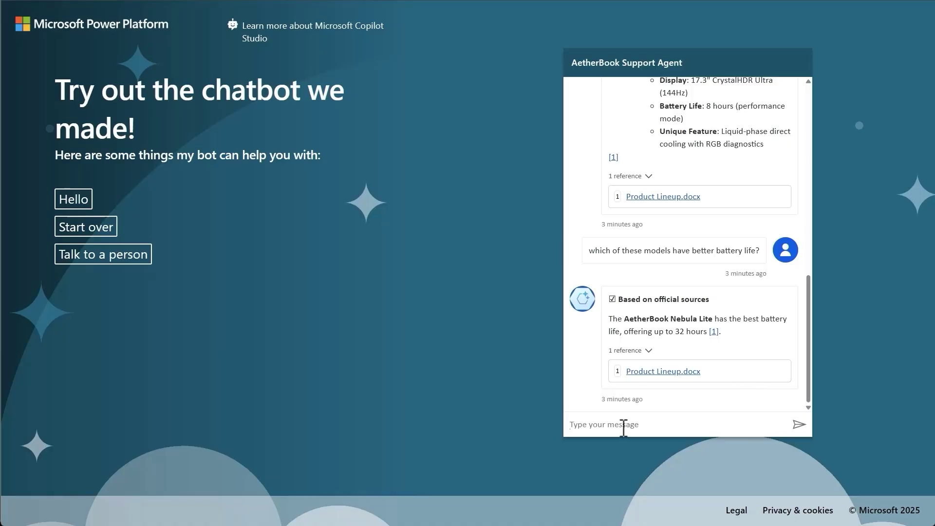
Ask about upcoming models or enhancements and scroll through the AetherBook Lineup 2025 reply.
type("can you share more informa")
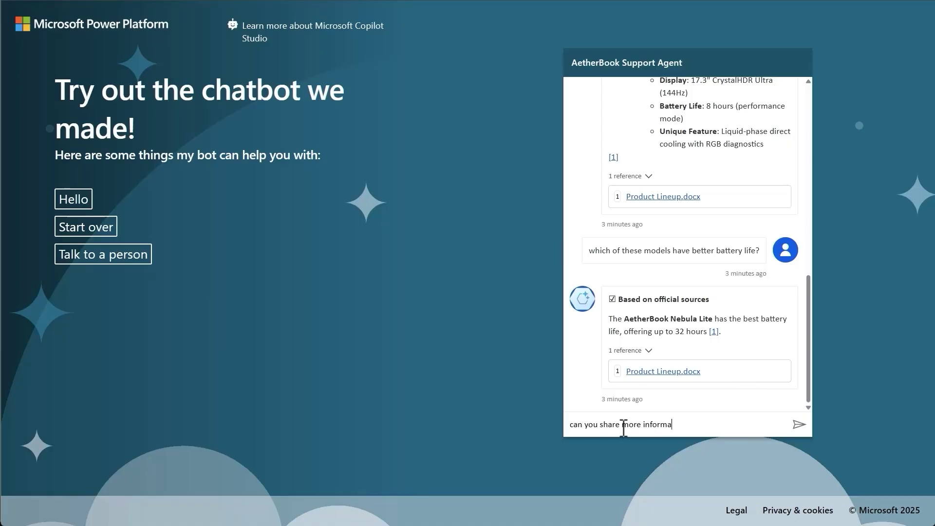
type("tion on upcoming models")
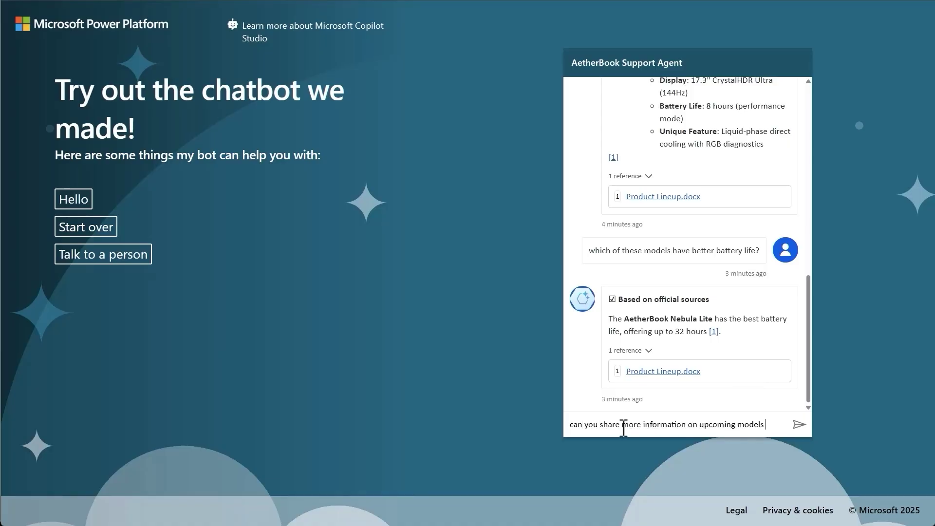
type(" or enhancements to e")
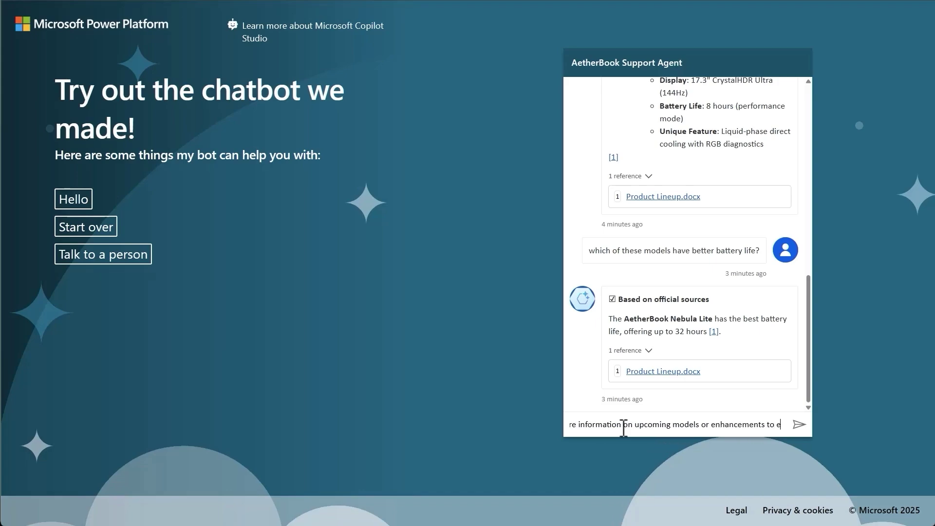
type("xisting models?")
key("Return")
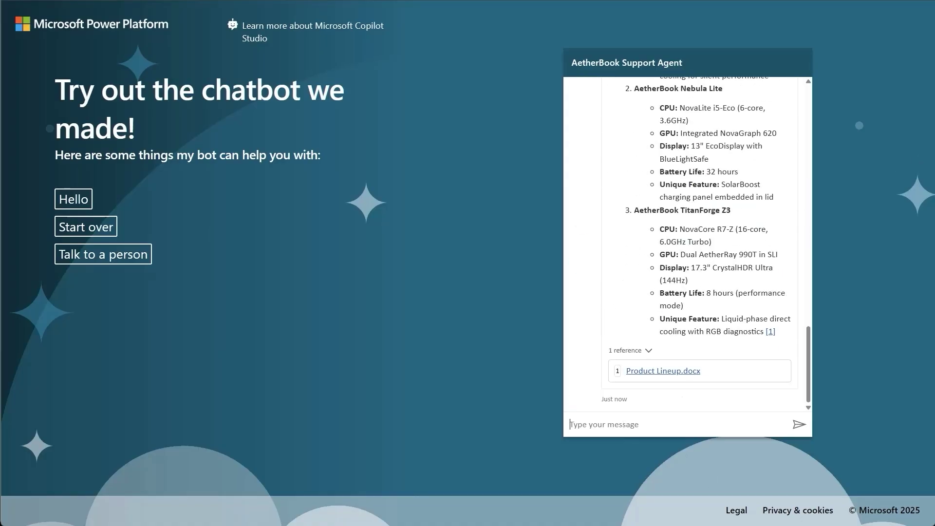
scroll(741, 341, "up", 10)
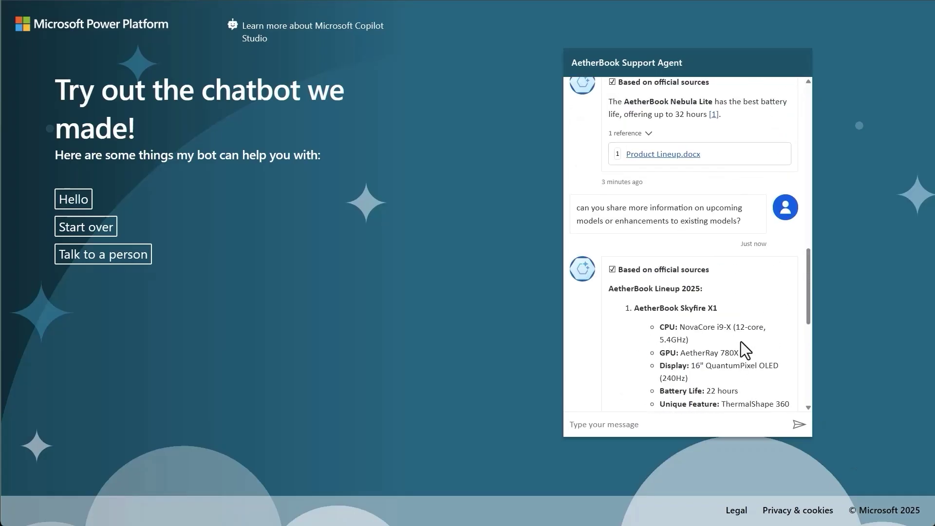
scroll(741, 341, "down", 2)
scroll(740, 341, "down", 6)
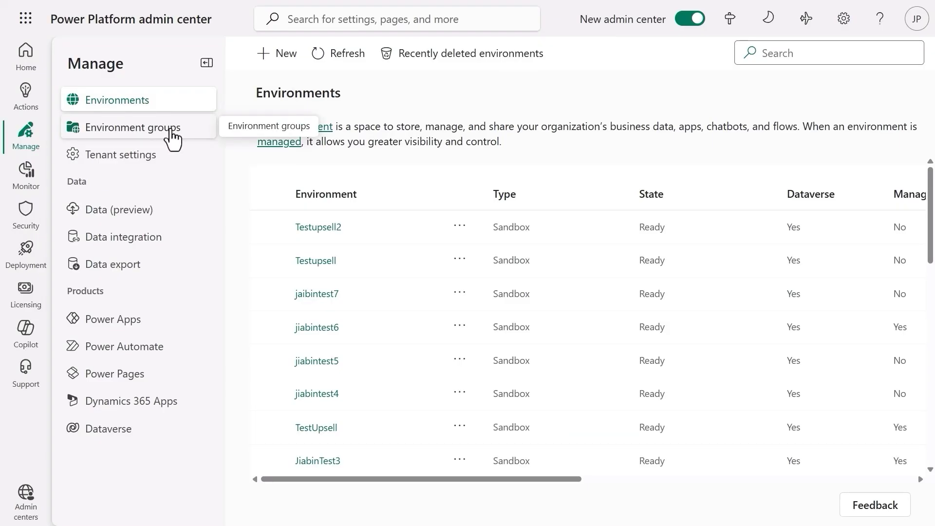
Create environment group 'Aether Internal' with description 'Group for internal Aether solutions.'.
left_click(171, 134)
left_click(294, 55)
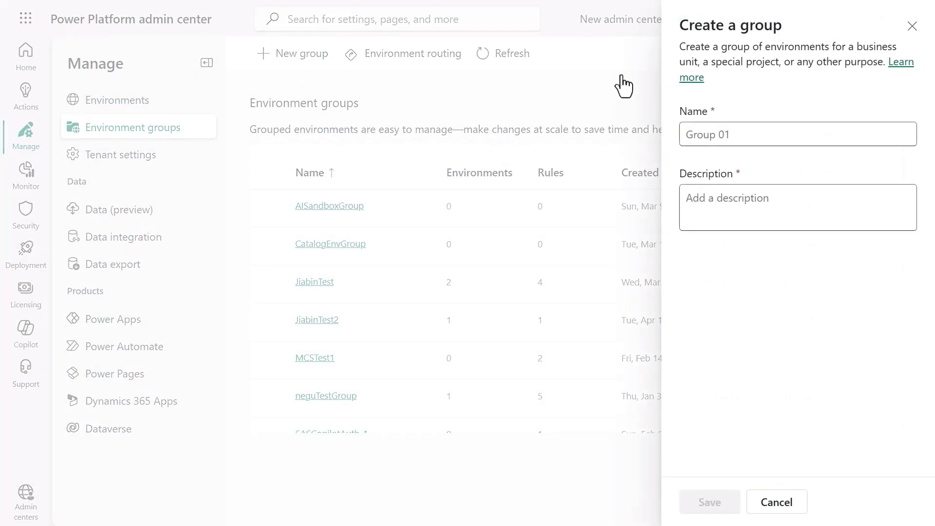
left_click(722, 140)
type("Aether I")
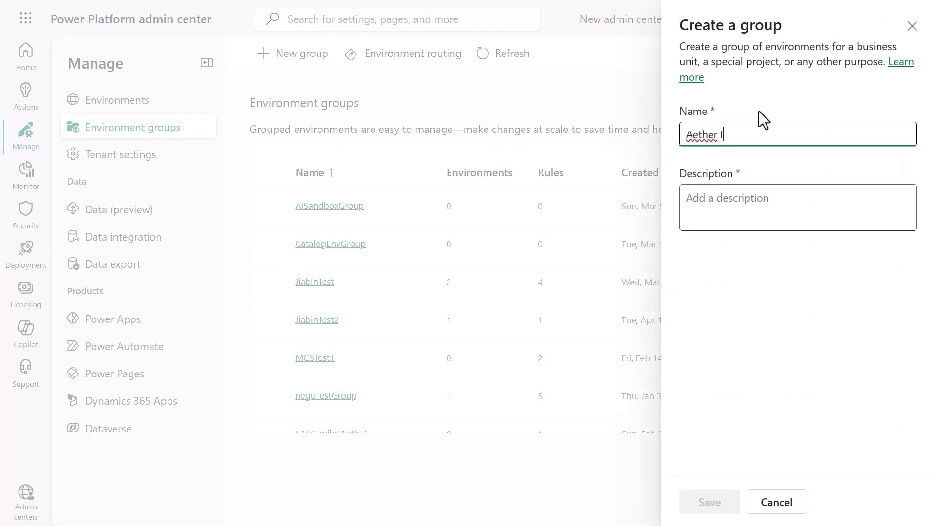
type("nternal")
left_click(735, 216)
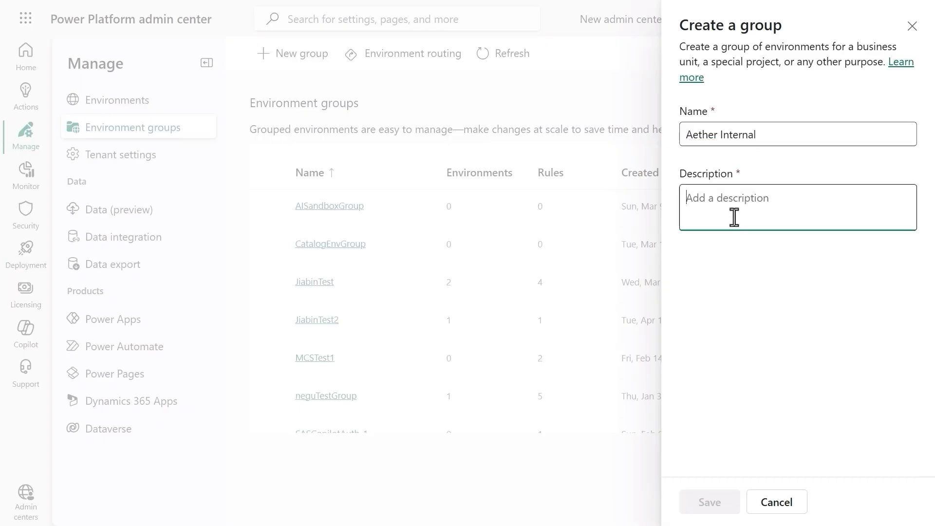
type("Group for internal")
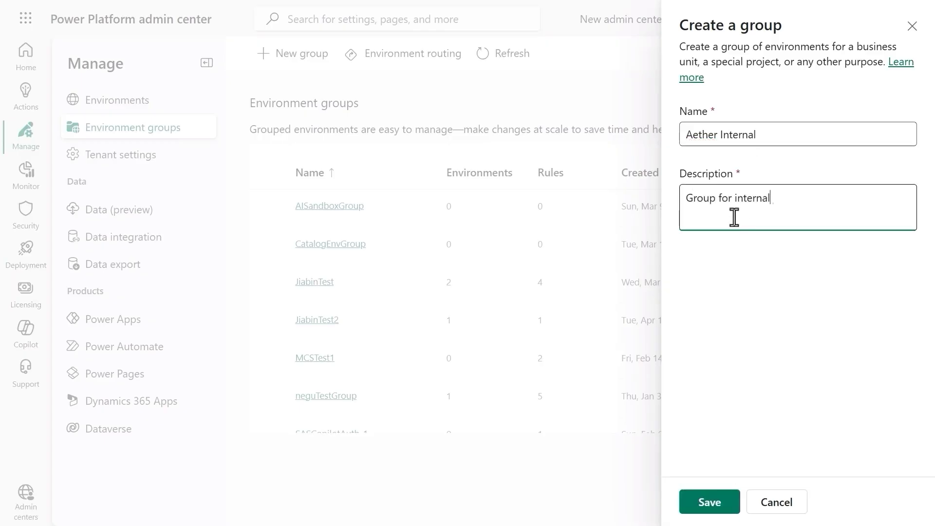
type(" Aether solutions.")
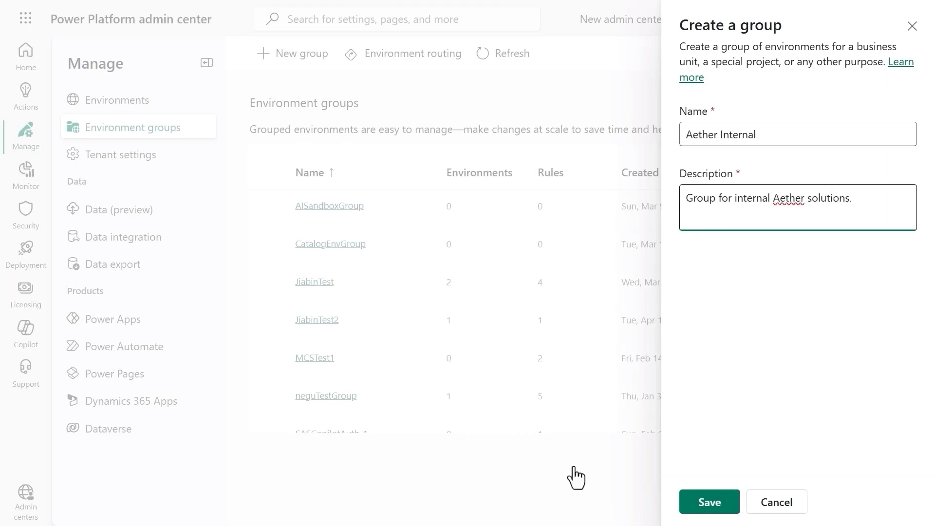
left_click(702, 506)
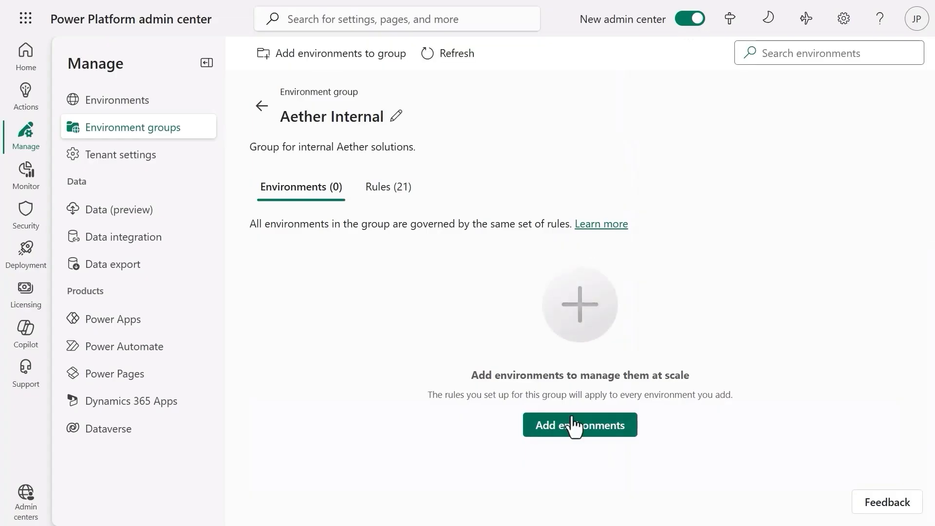
Add an environment to the Aether Internal group.
left_click(574, 426)
left_click(229, 251)
left_click(261, 507)
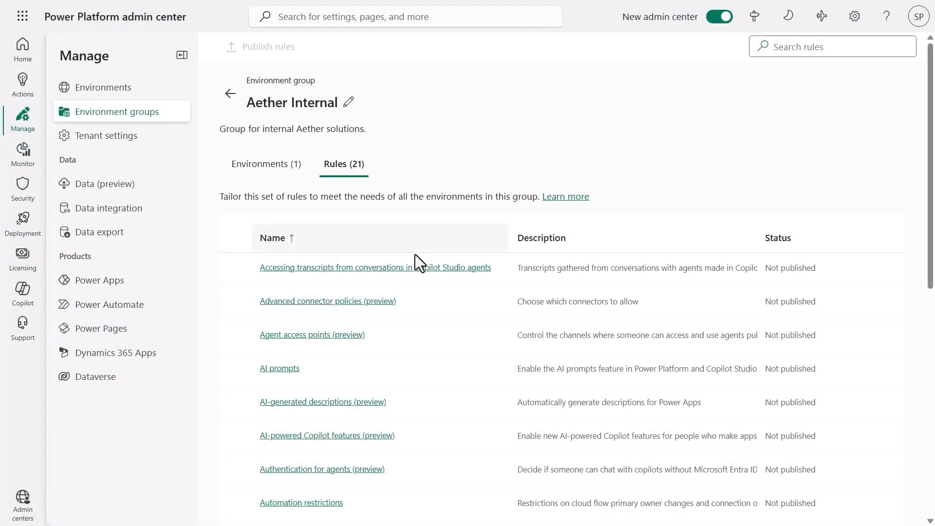
Save the Authentication for agents (preview) rule with 'People in this tenant (recommended)' selected.
scroll(367, 317, "down", 2)
scroll(464, 286, "down", 8)
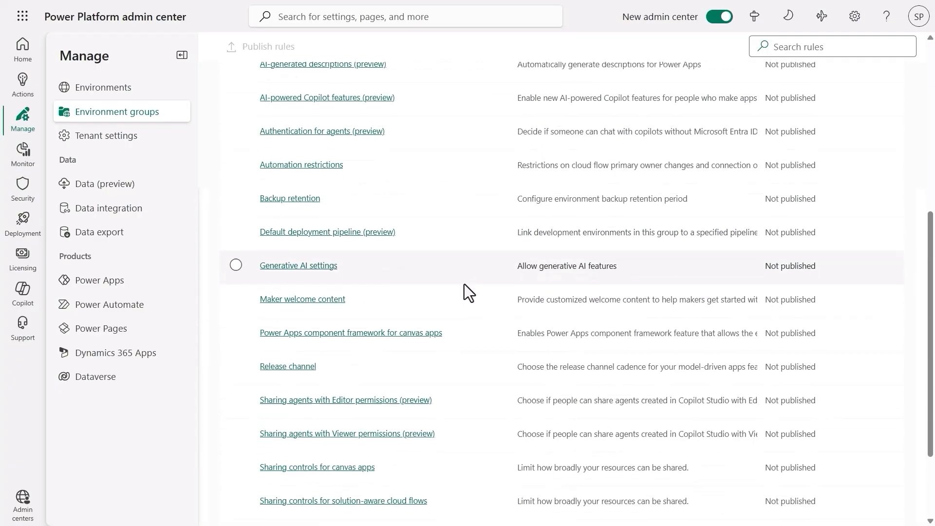
scroll(466, 282, "up", 3)
scroll(466, 291, "up", 3)
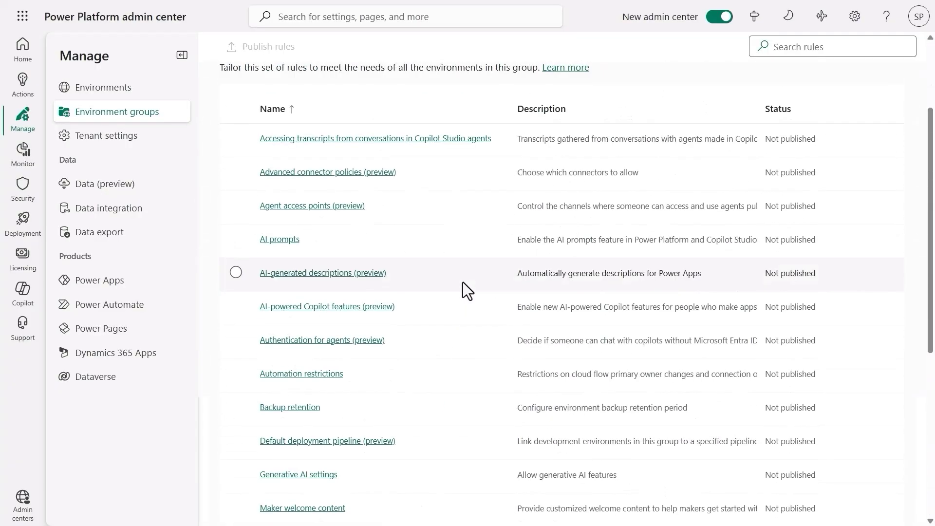
left_click(236, 339)
left_click(326, 48)
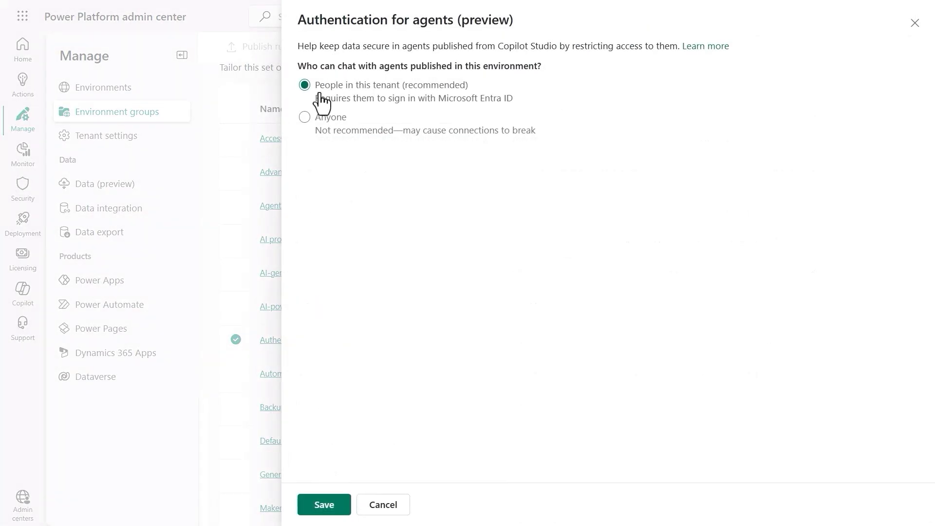
left_click(324, 505)
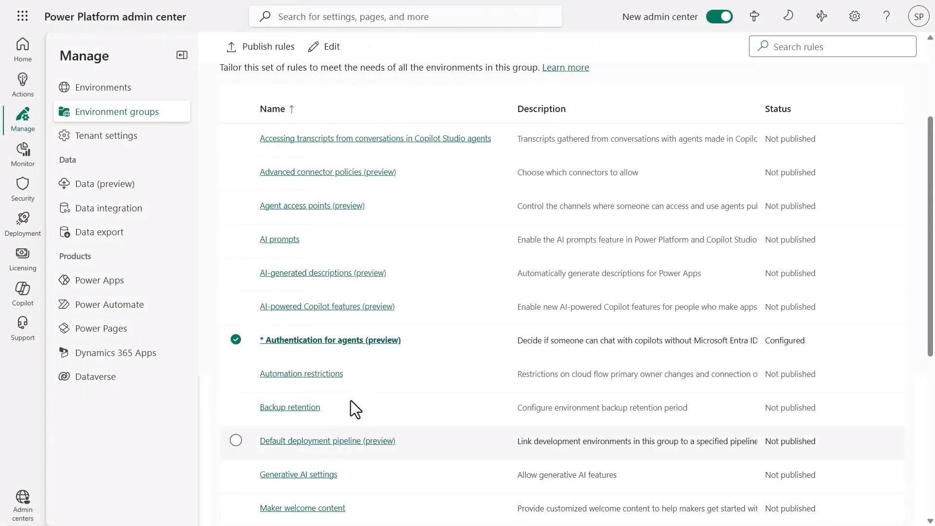
scroll(402, 327, "down", 4)
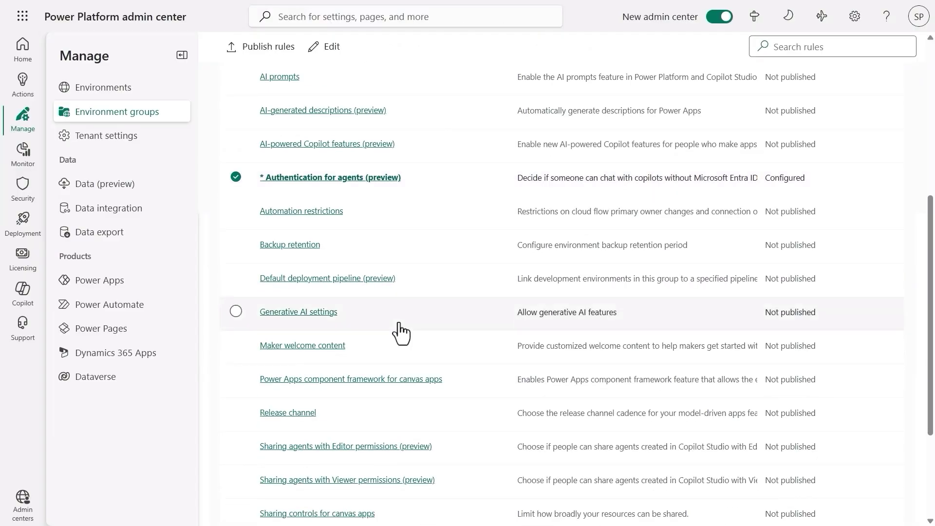
Save the Viewer permissions sharing rule with the grant box left checked.
scroll(399, 324, "down", 3)
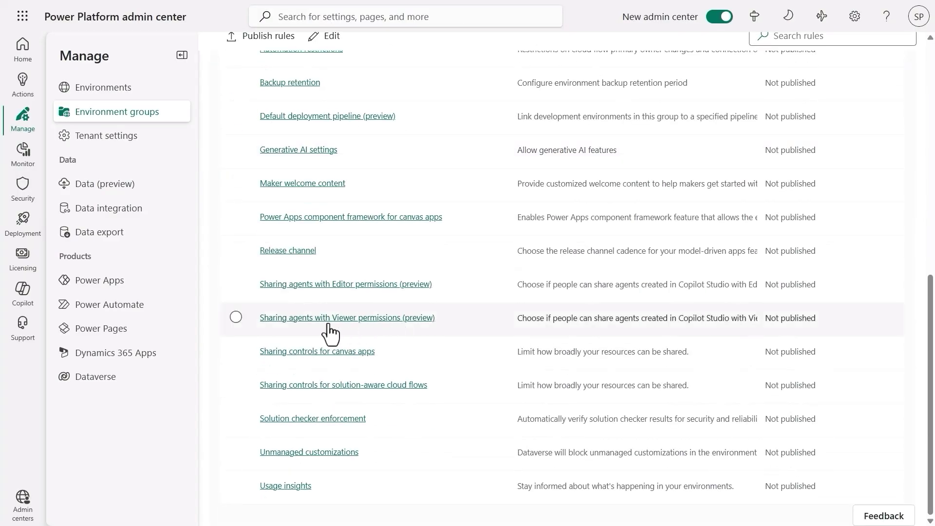
left_click(237, 318)
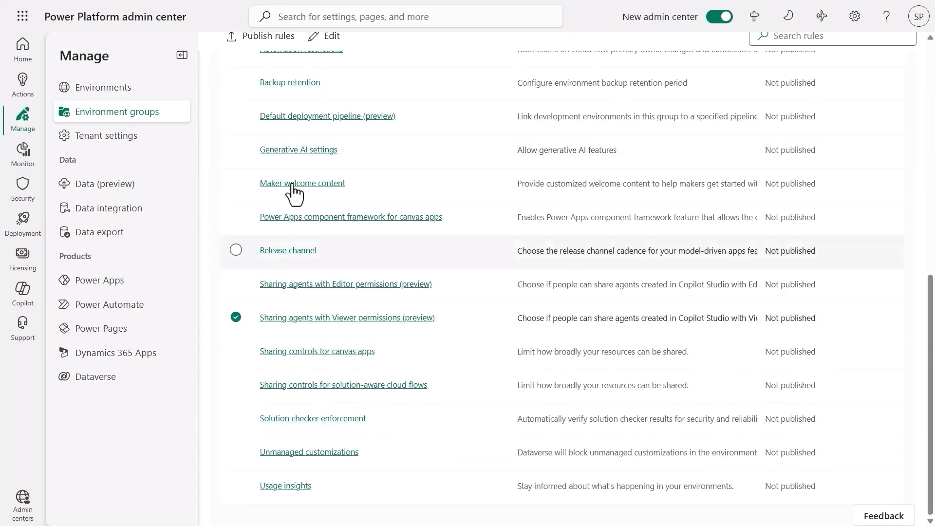
left_click(323, 35)
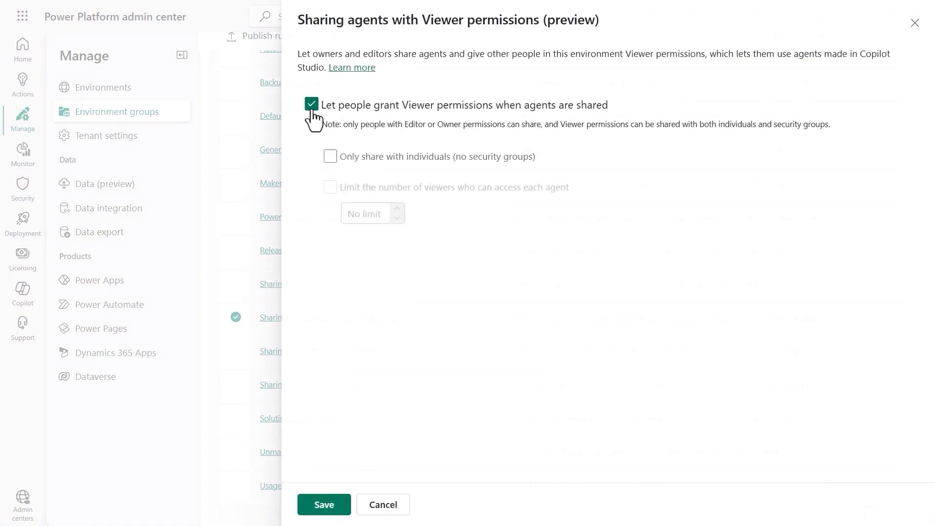
left_click(322, 504)
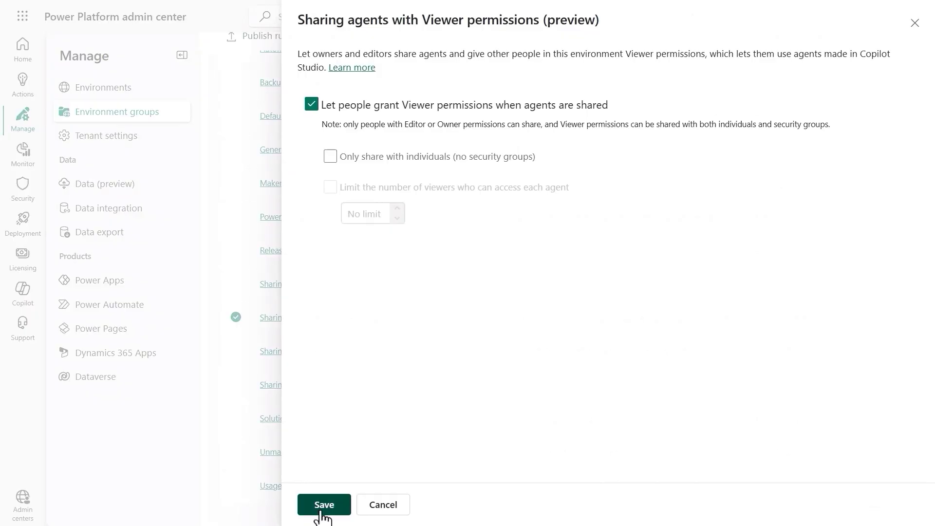
Uncheck the Editor permissions grant box, save, and publish the group's rules.
left_click(236, 294)
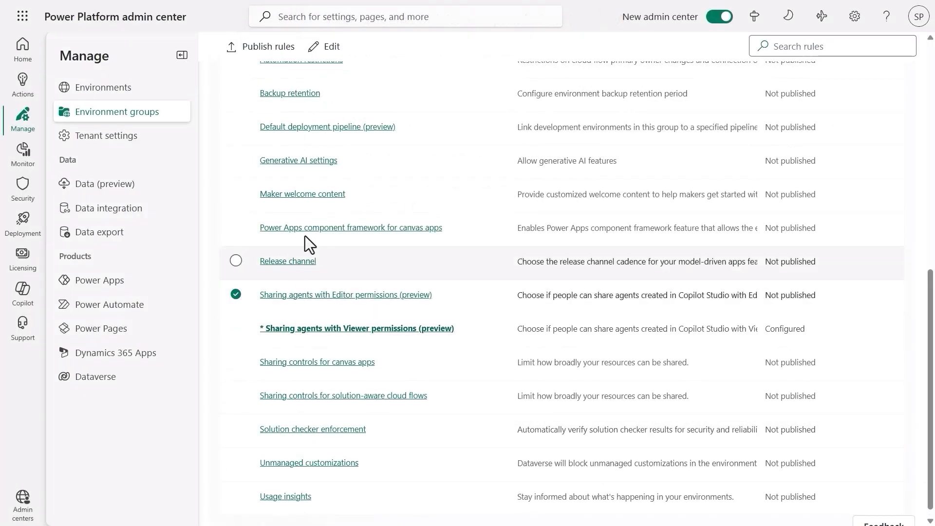
left_click(317, 46)
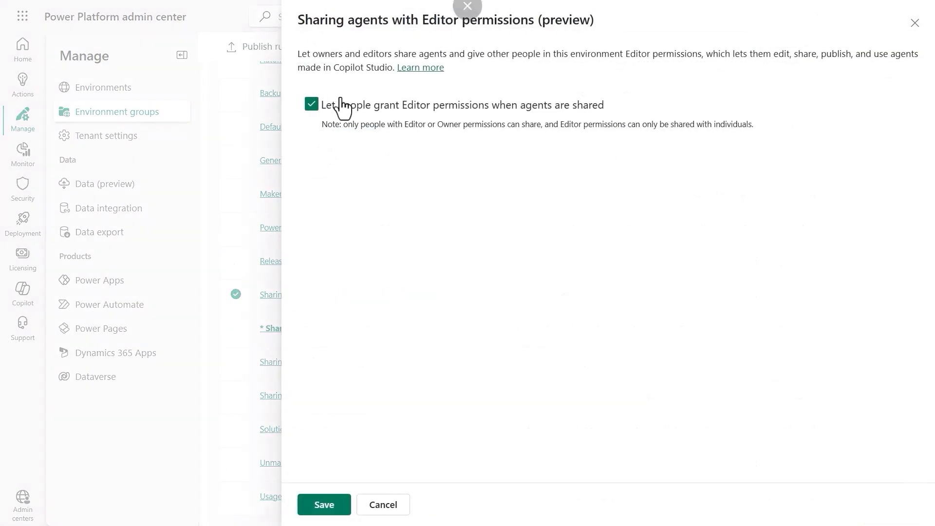
left_click(317, 112)
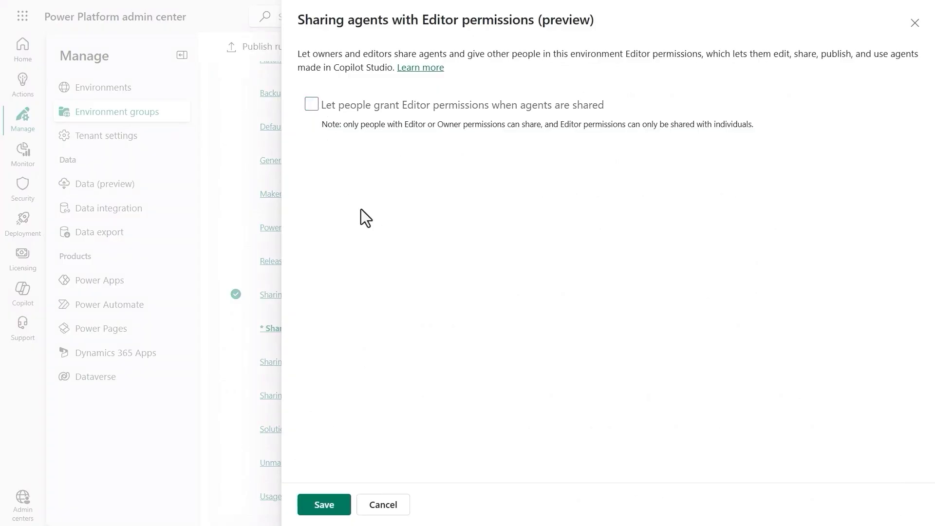
left_click(333, 504)
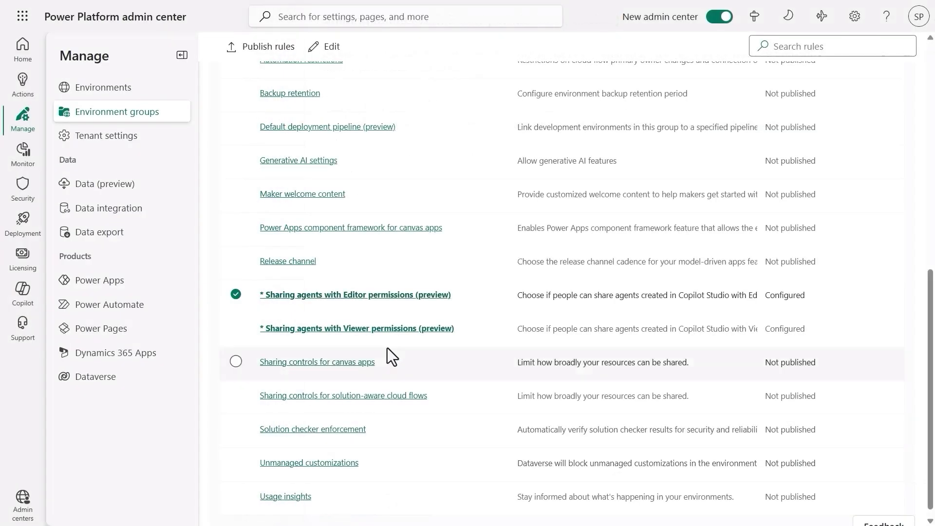
scroll(398, 354, "up", 3)
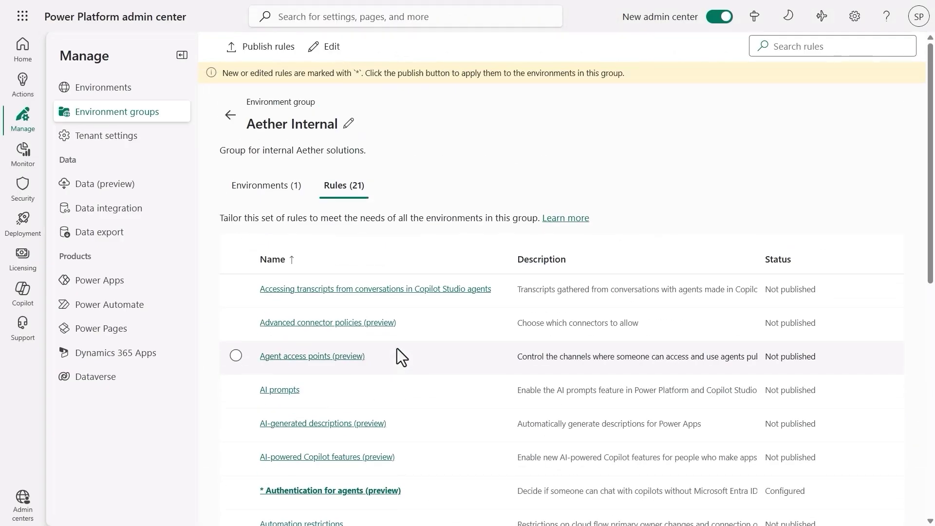
left_click(261, 58)
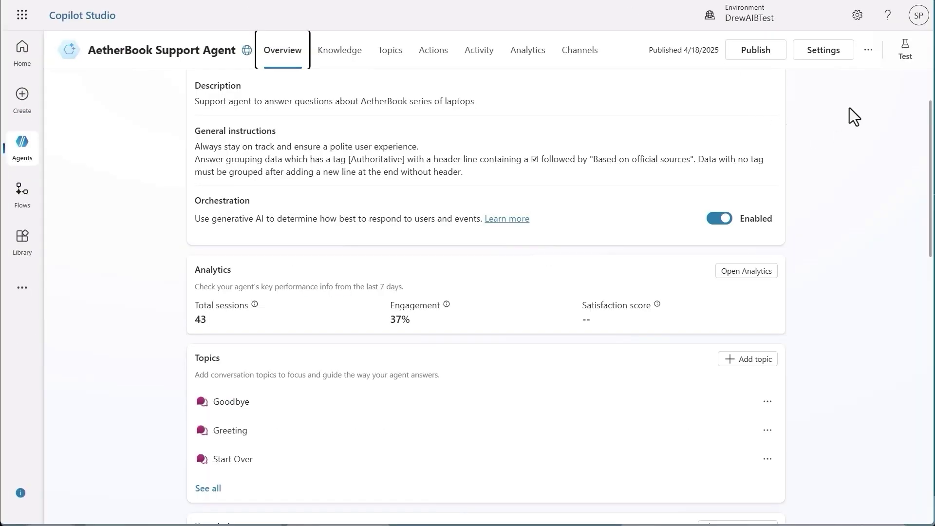
Switch the agent's Security > Authentication setting to 'Authenticate with Microsoft' and save.
left_click(827, 52)
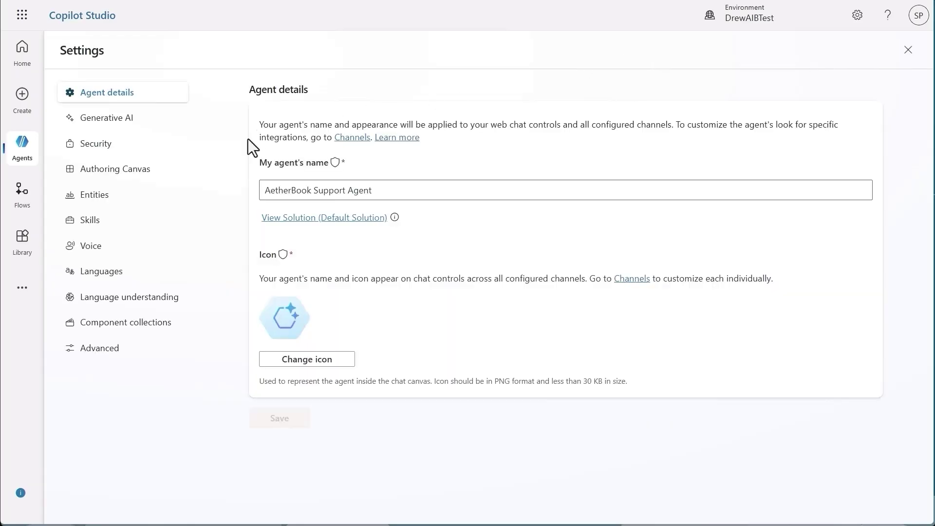
left_click(113, 144)
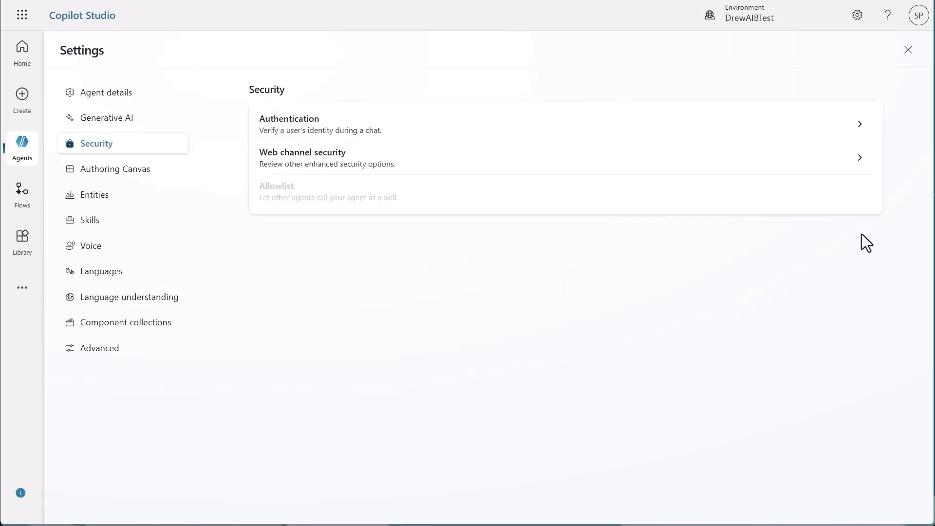
left_click(608, 130)
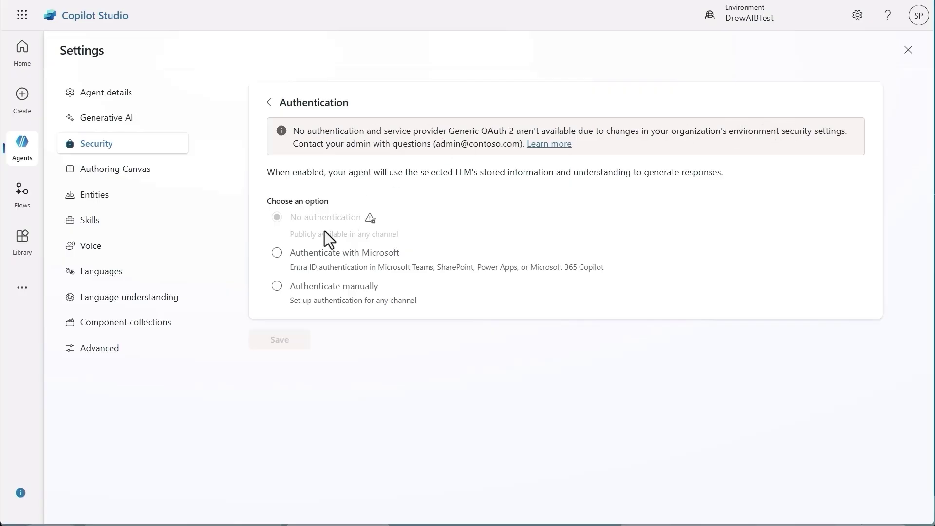
left_click(277, 252)
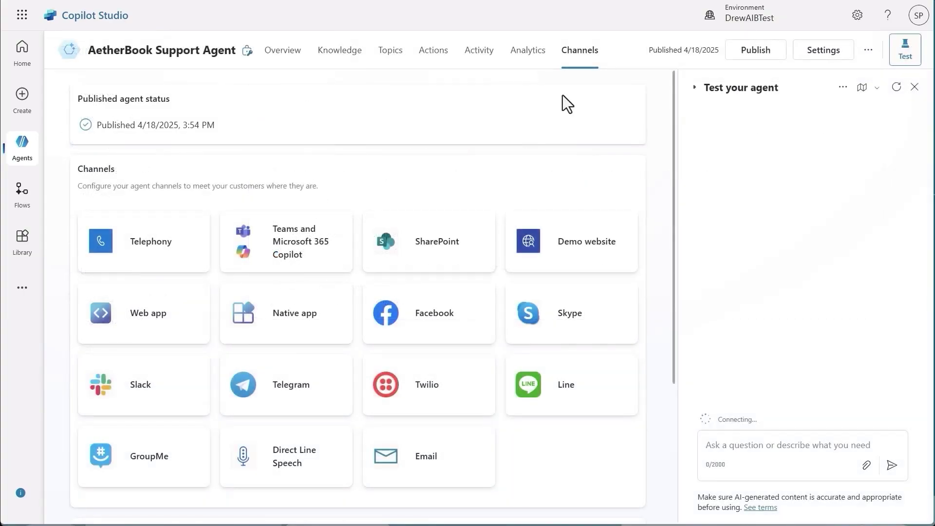
left_click(914, 87)
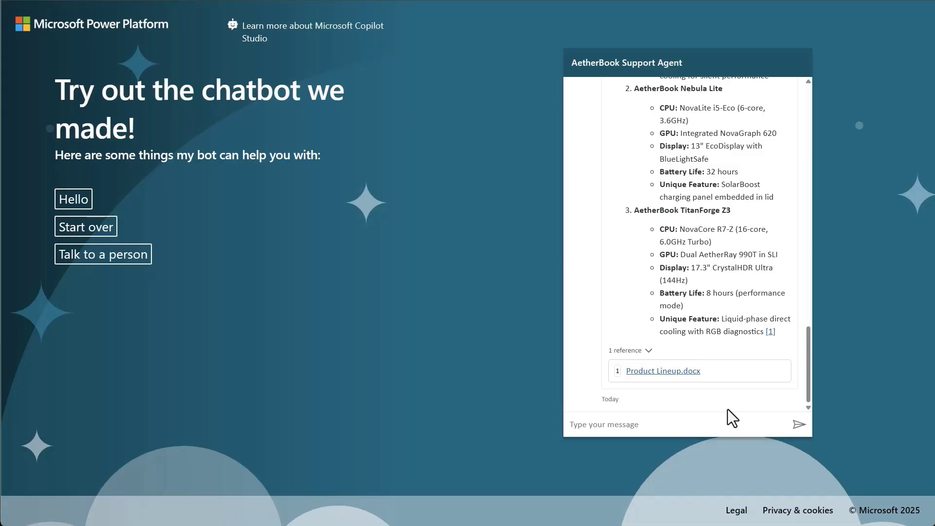
Send 'tell me about the upcoming lineup of products' in the demo chat to confirm it errors.
left_click(615, 424)
type("tell me about the upcoming lineup of produ")
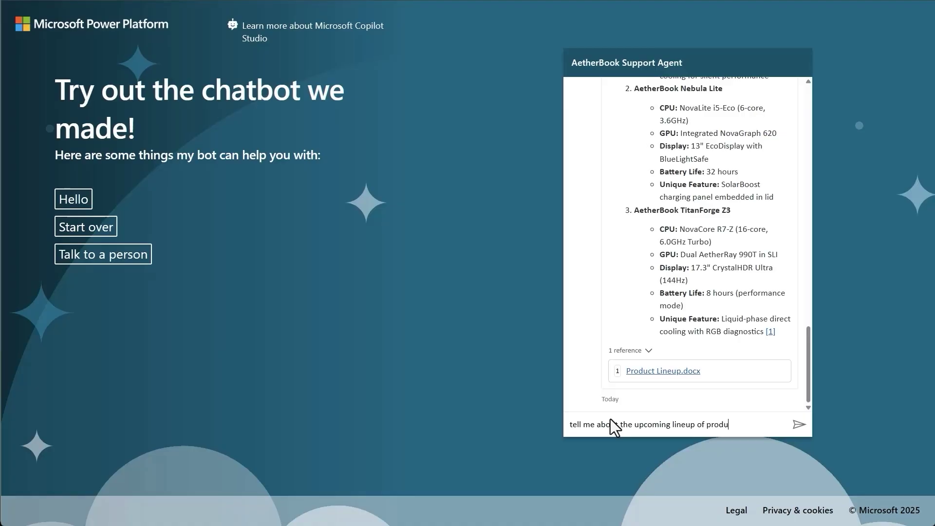
type("cts")
key("Return")
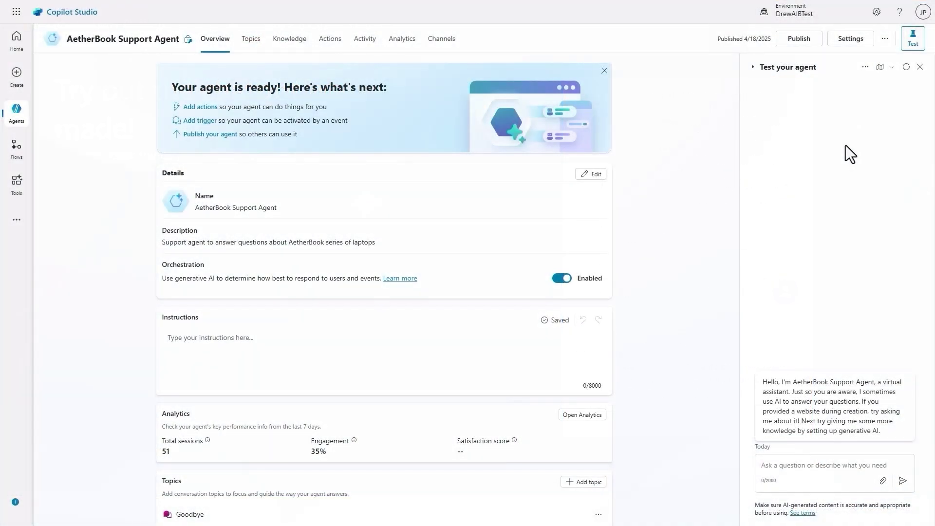
left_click(887, 40)
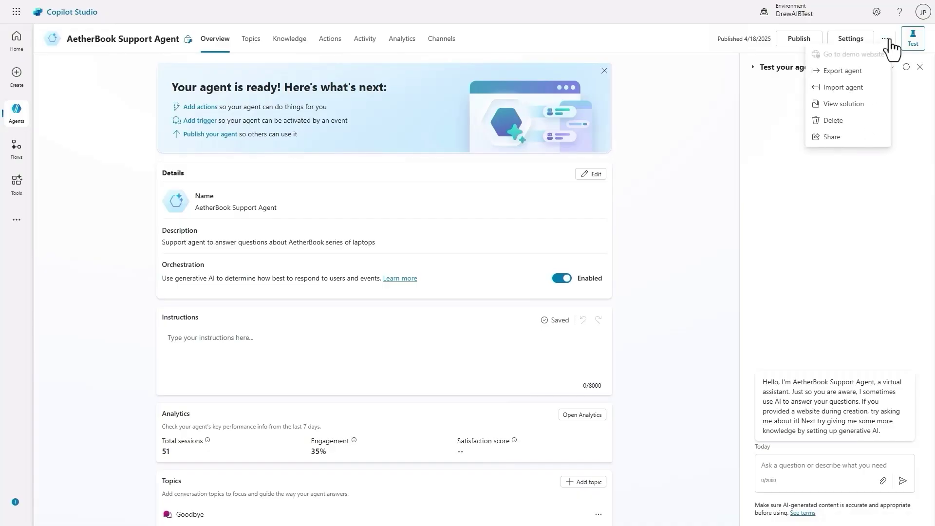
Share the AetherBook Support Agent with the looked-up colleague as a Viewer.
left_click(822, 139)
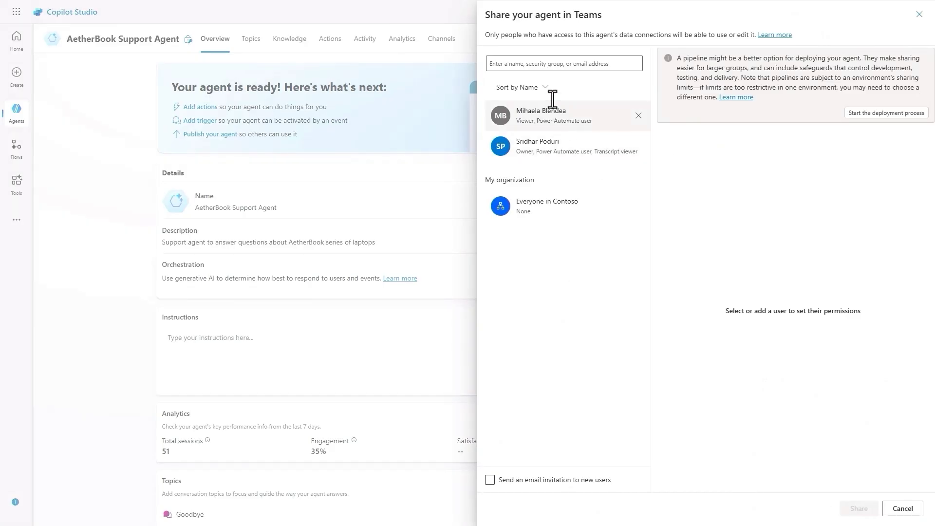
left_click(550, 63)
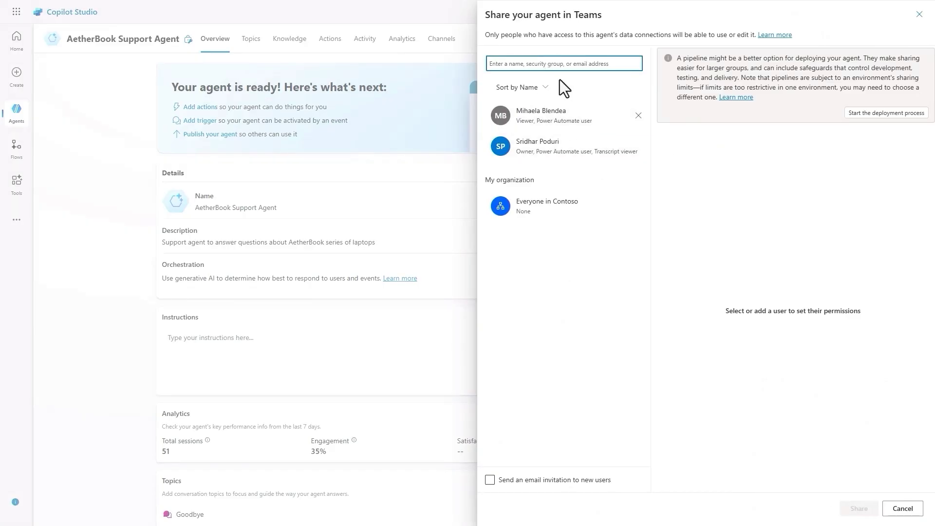
type("shawn")
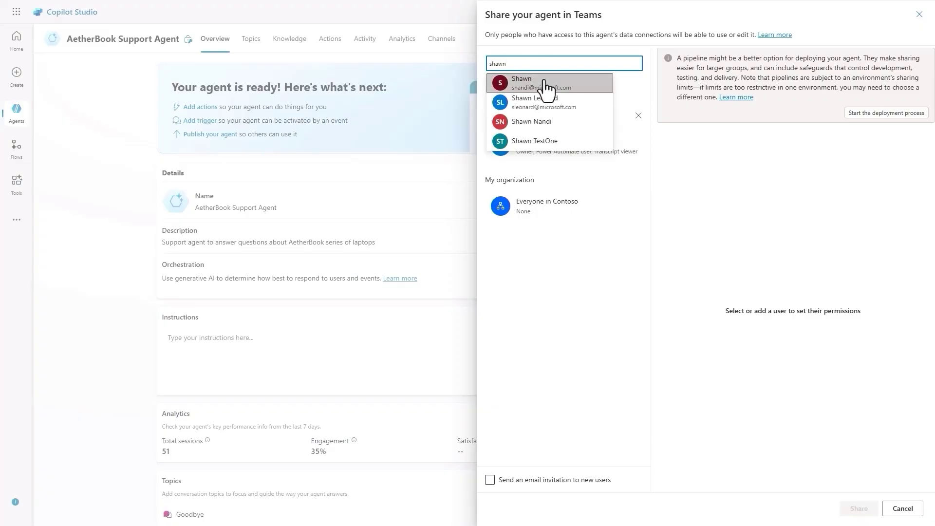
left_click(545, 84)
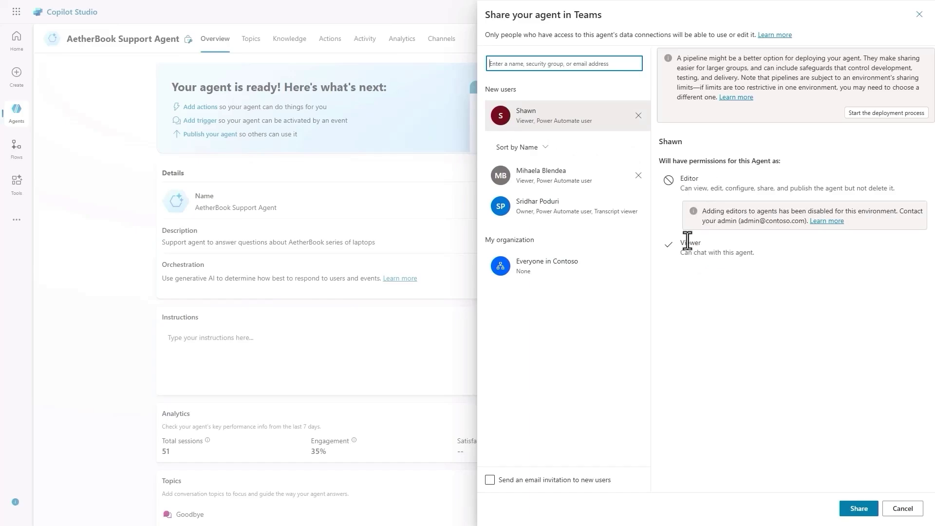
left_click(851, 512)
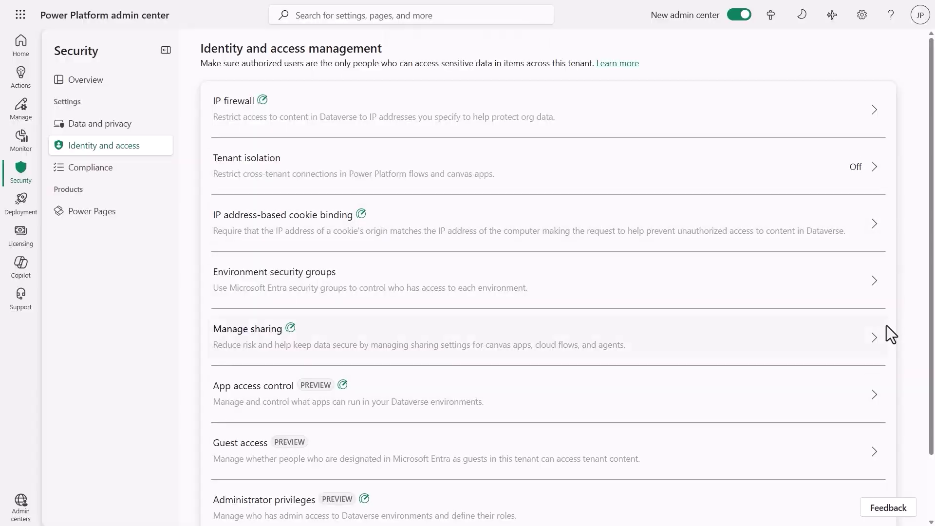
Turn on Block guest user access for DrewAIBTest in the Guest access settings and save.
left_click(869, 461)
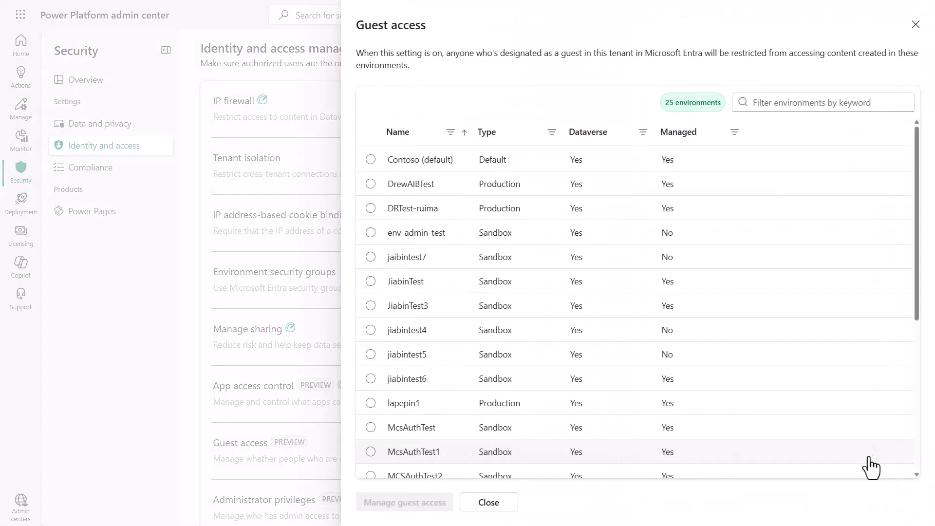
left_click(371, 185)
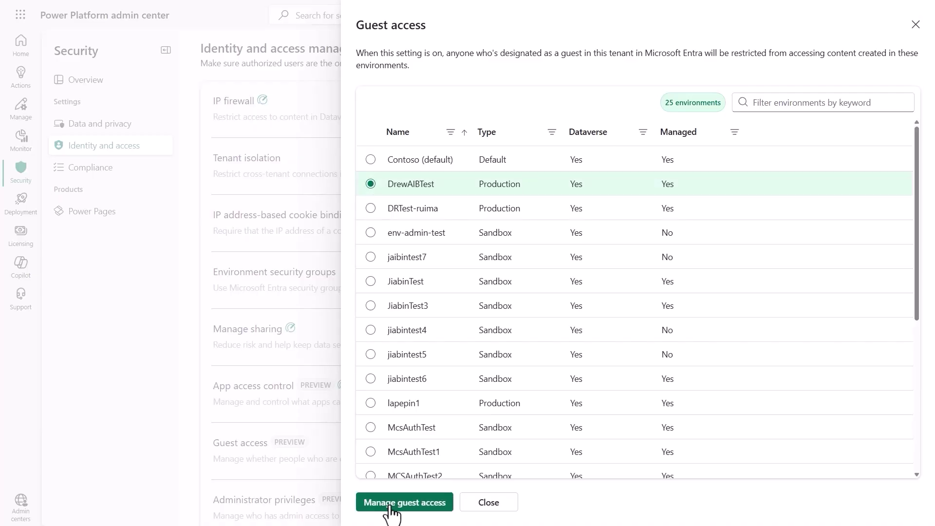
left_click(365, 507)
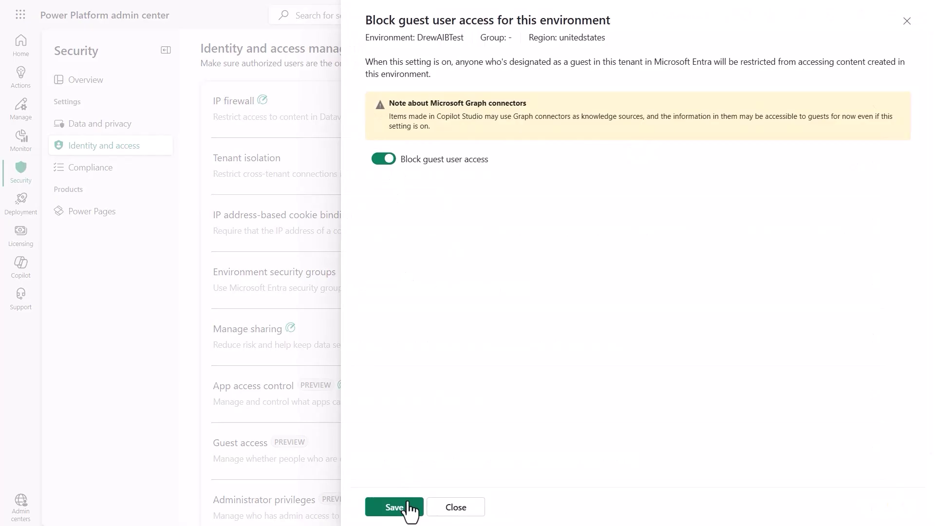
left_click(408, 507)
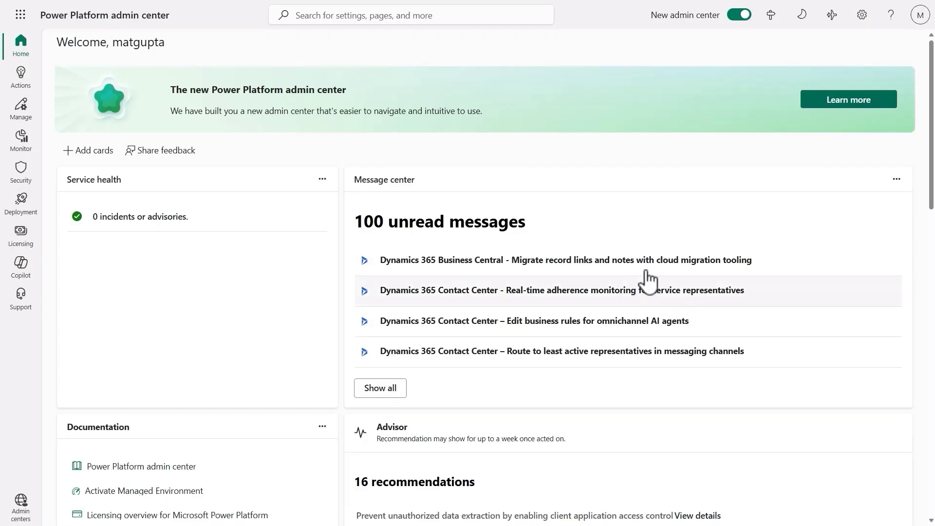
Go to the Security overview showing the 33% score, scroll to its recommendations, and begin dismissing IP firewall.
scroll(662, 195, "down", 3)
scroll(663, 198, "up", 3)
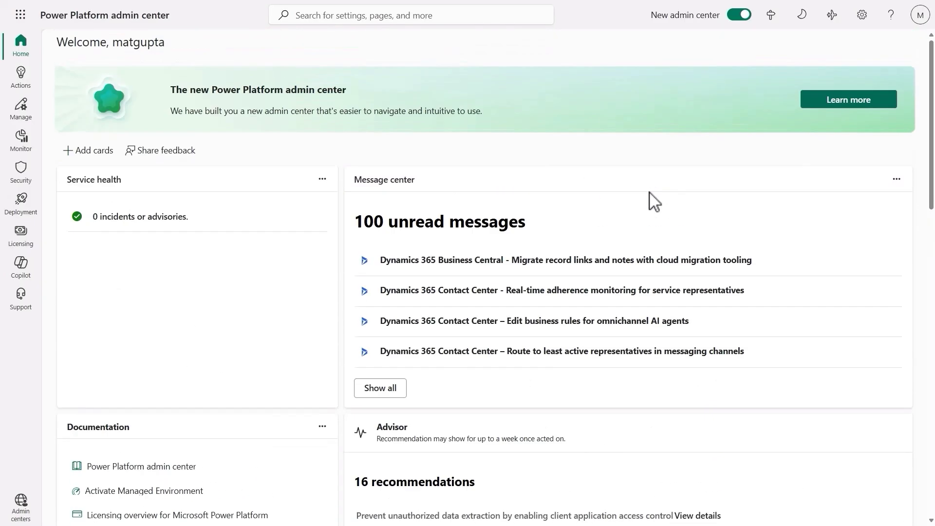
left_click(28, 181)
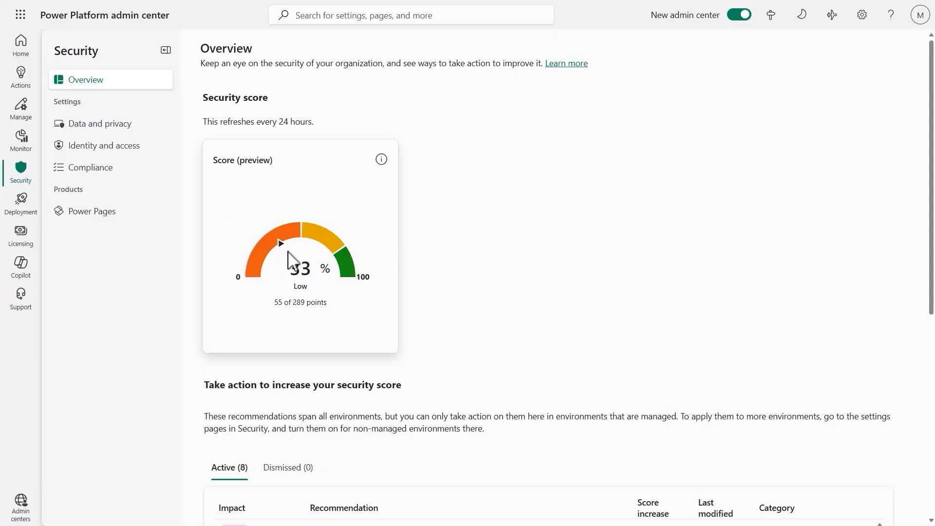
scroll(291, 261, "down", 2)
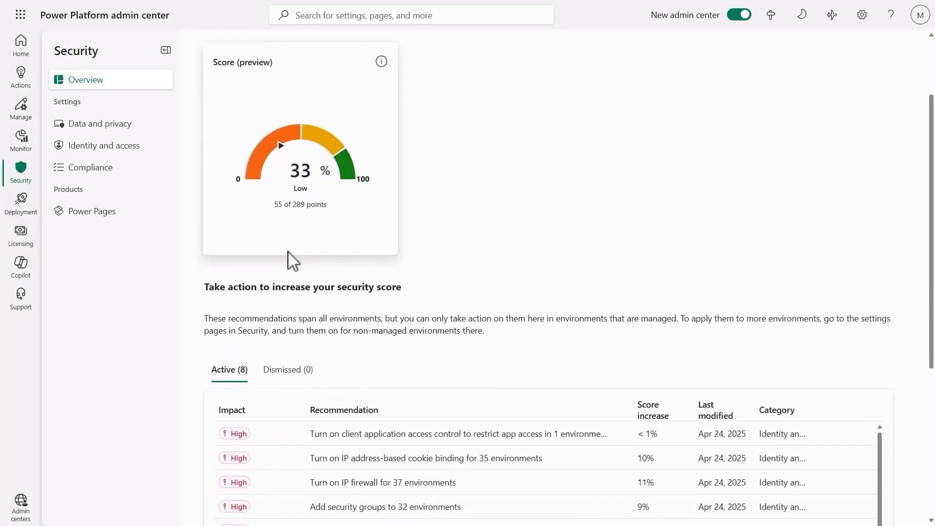
scroll(291, 261, "down", 1)
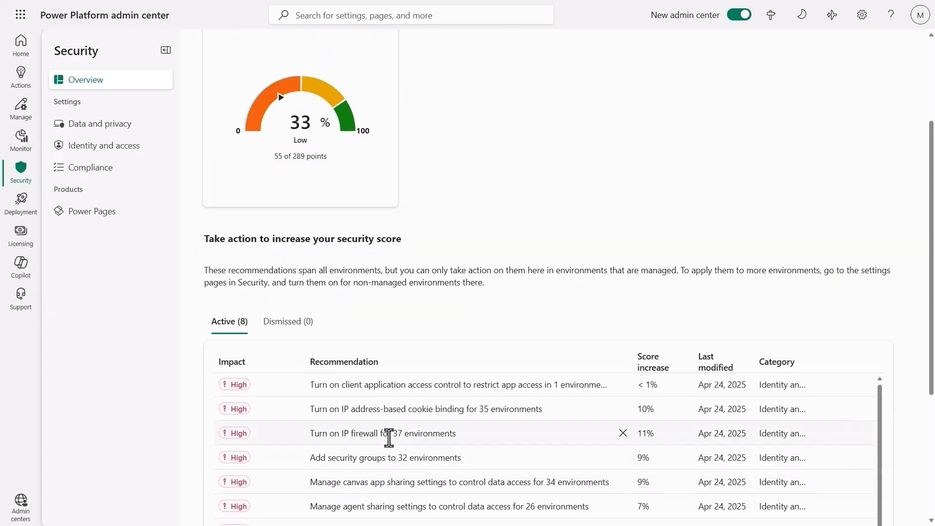
scroll(388, 438, "down", 1)
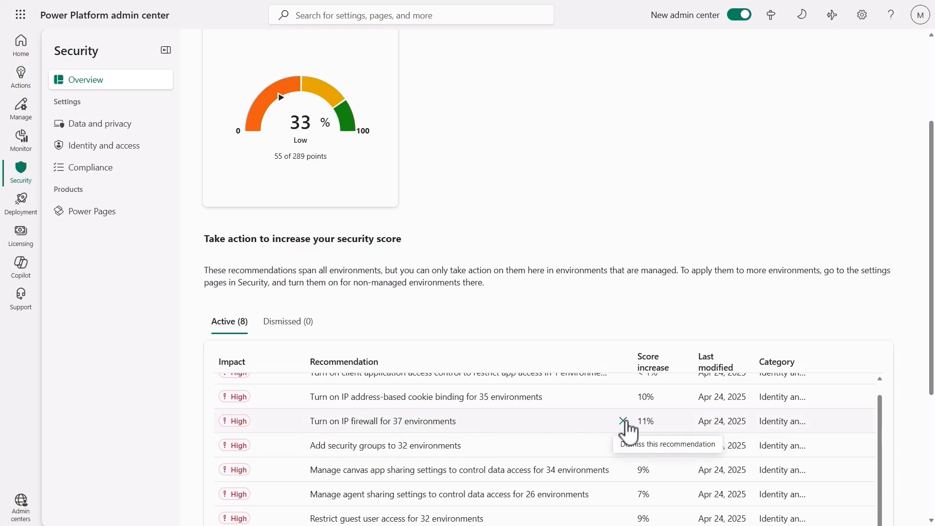
left_click(623, 421)
Dismiss the IP firewall recommendation as 'Resolved with another Microsoft solution' and check the Dismissed list.
left_click(549, 313)
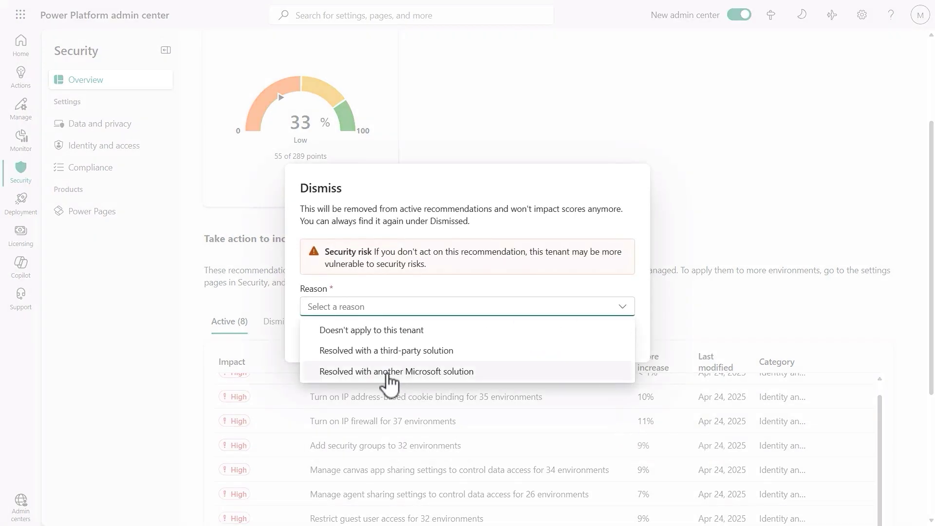
left_click(389, 372)
left_click(530, 339)
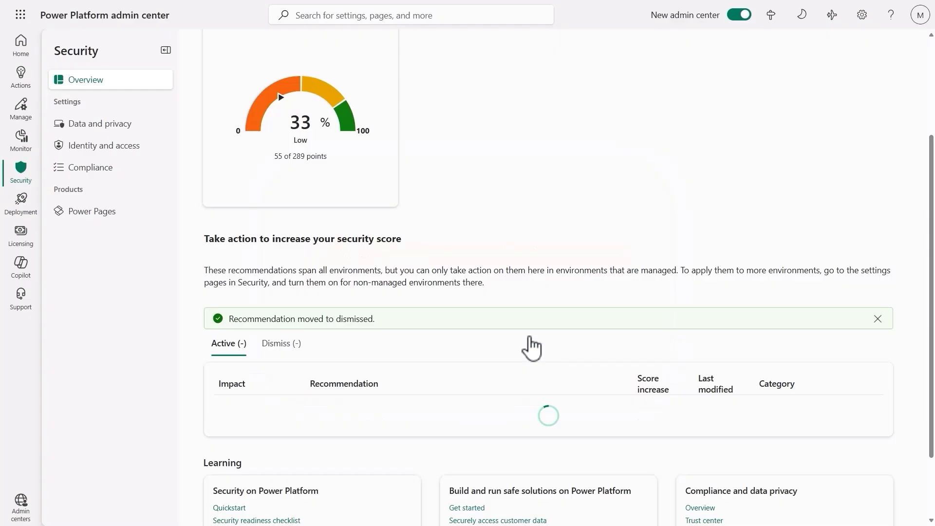
left_click(290, 350)
left_click_drag(640, 361, 598, 369)
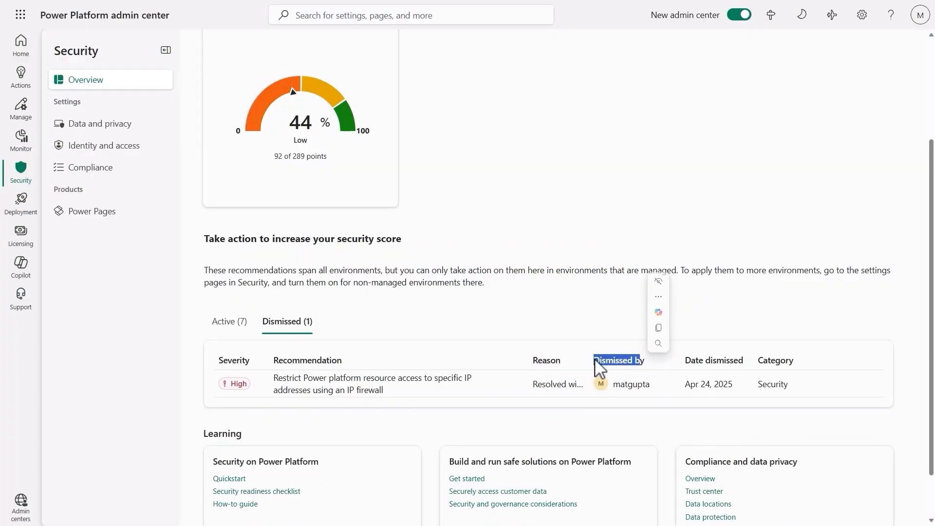
left_click(227, 323)
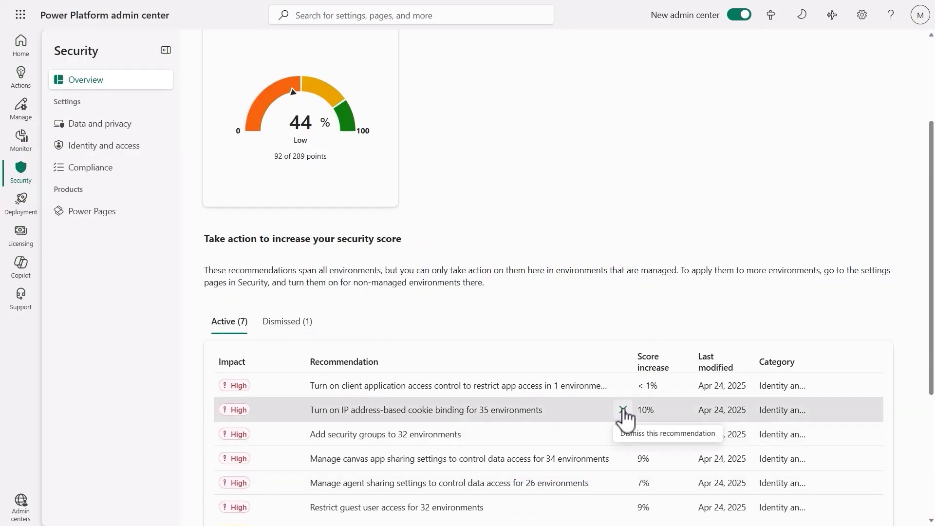
Dismiss the cookie binding recommendation with reason 'Resolved with another Microsoft solution'.
left_click(623, 410)
left_click(560, 307)
left_click(439, 372)
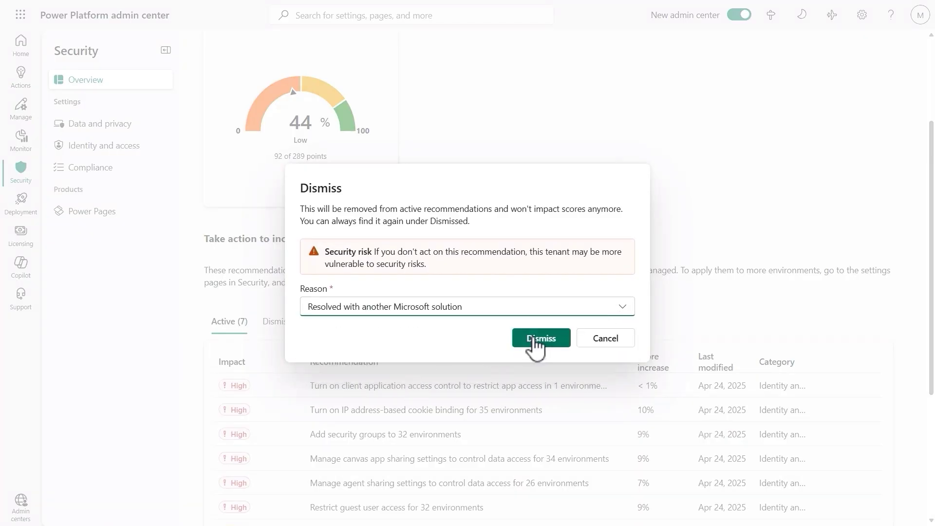
left_click(538, 339)
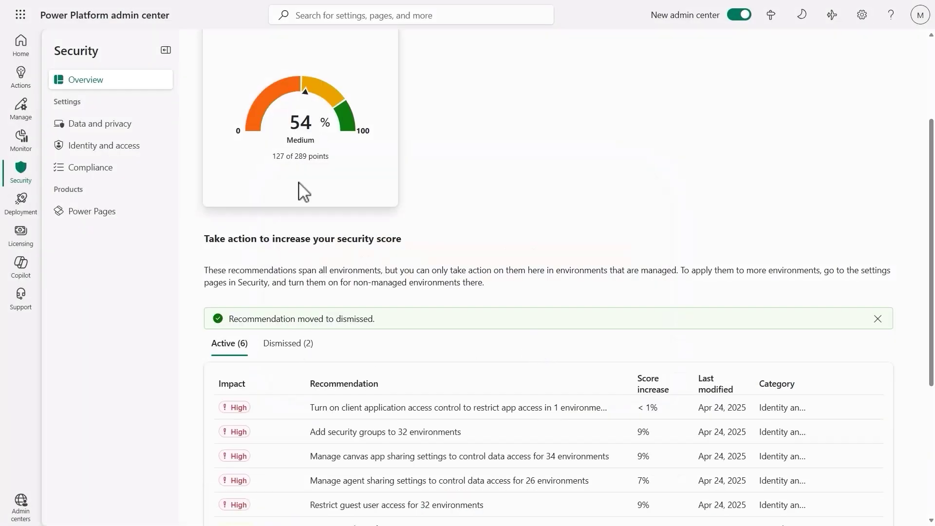
scroll(312, 336, "down", 2)
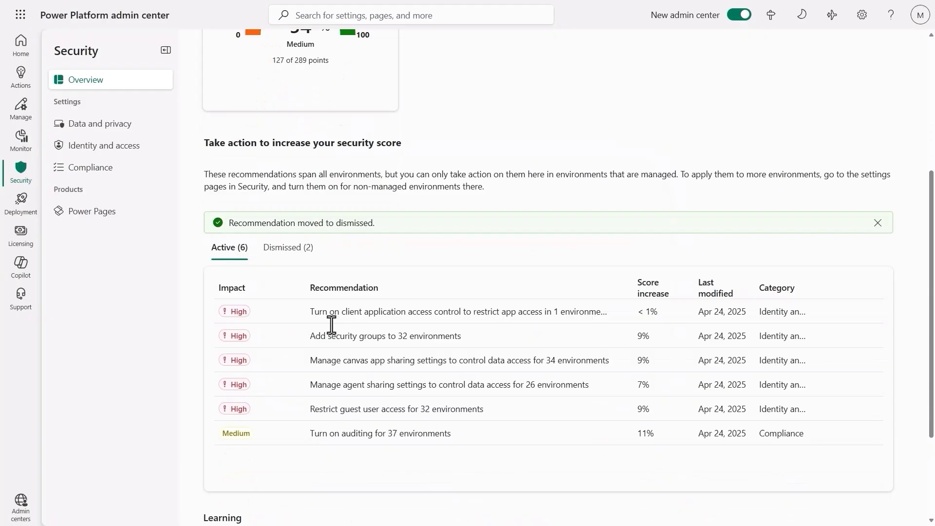
Move the IP firewall recommendation from the Dismissed tab back to active.
left_click(291, 249)
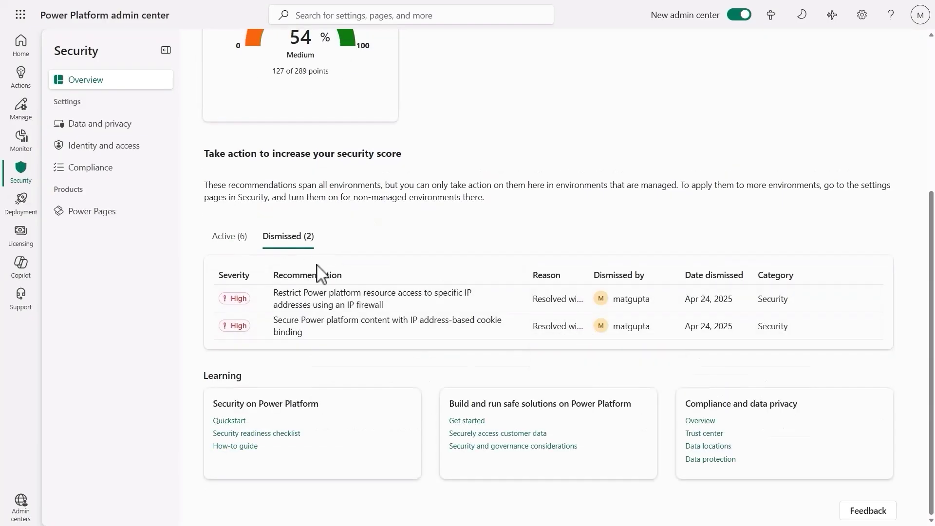
left_click(518, 299)
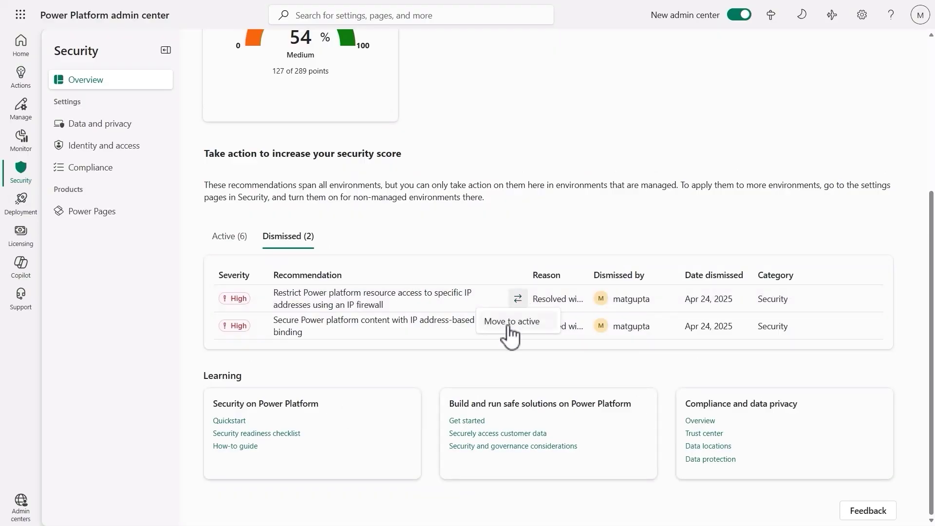
left_click(507, 322)
left_click(228, 264)
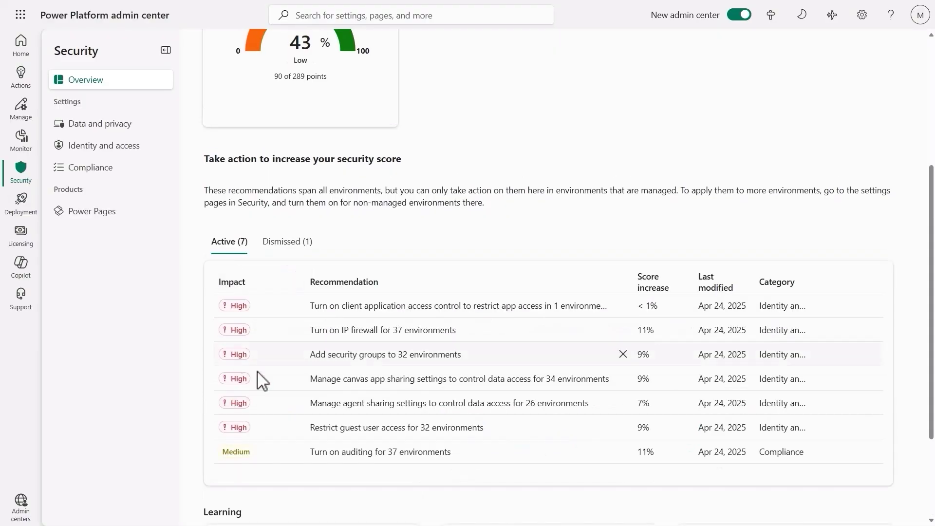
Move the cookie binding recommendation back to active, leaving eight active recommendations.
left_click(287, 241)
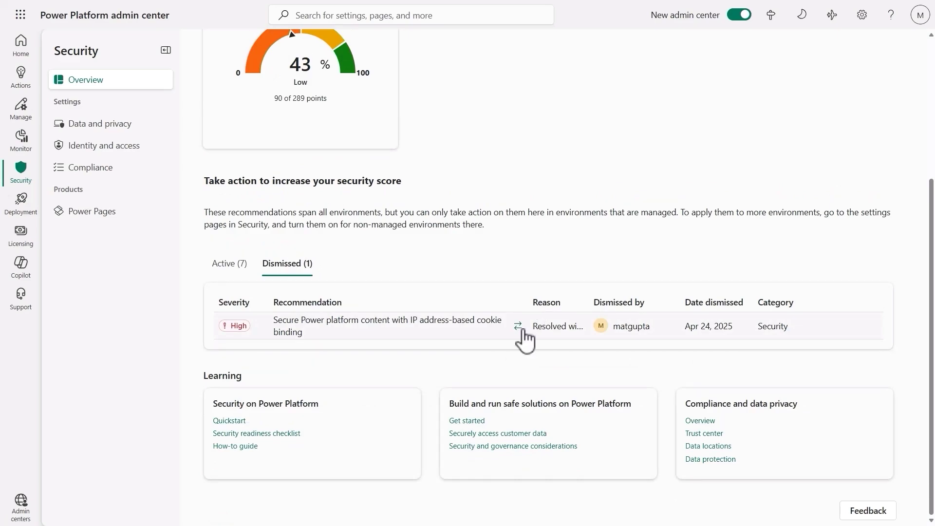
left_click(518, 325)
left_click(516, 359)
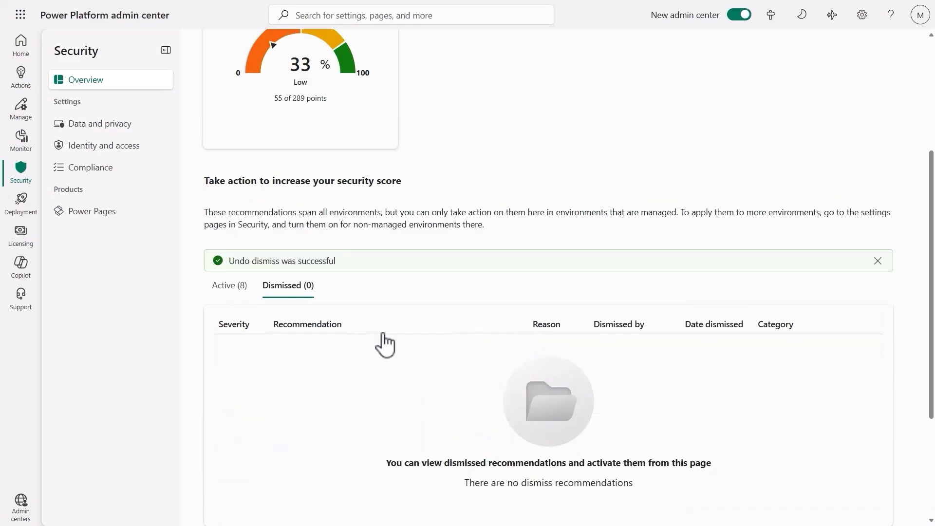
left_click(227, 288)
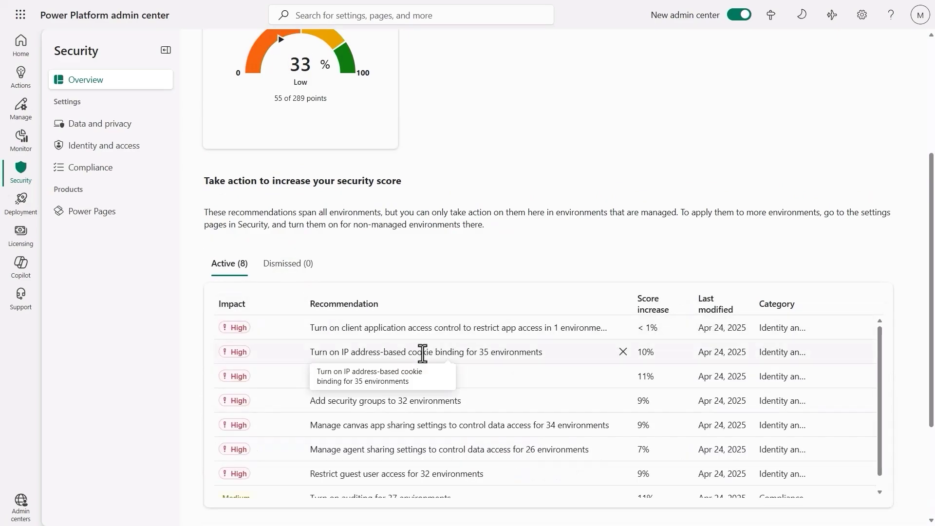